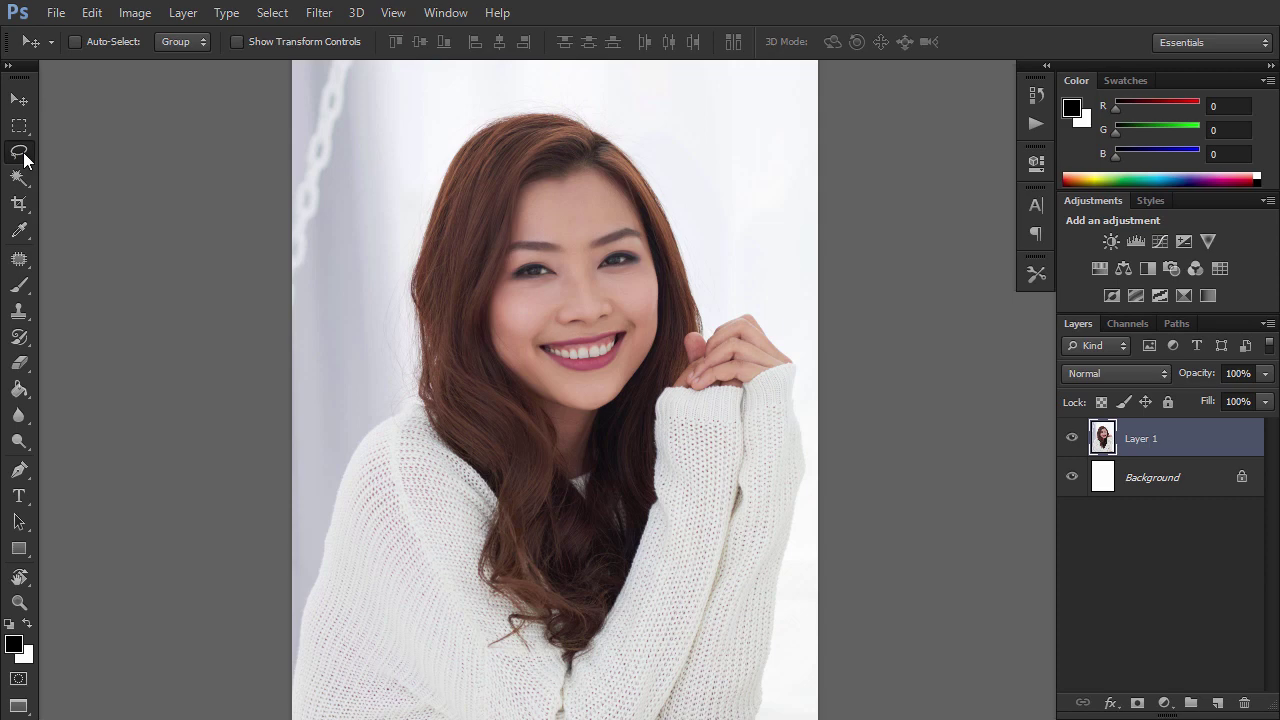
Trace the woman's hair outline into a selection with the Magnetic Lasso Tool.
click(24, 160)
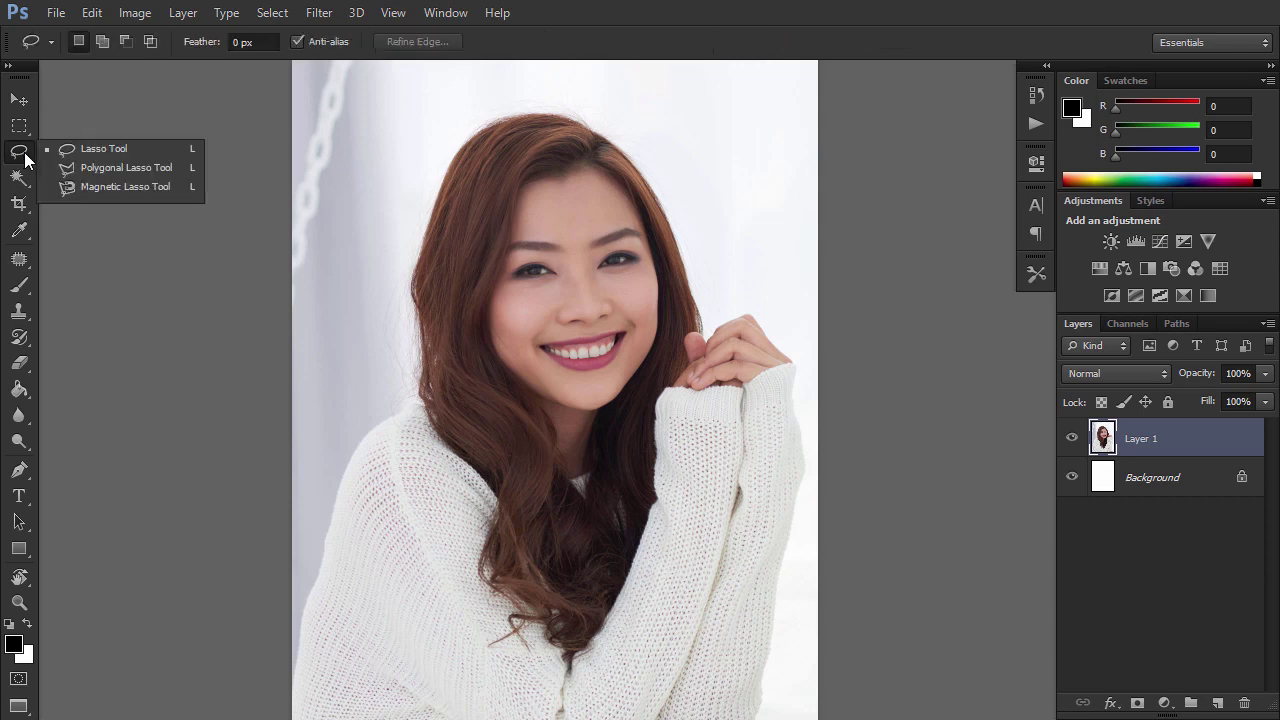
click(75, 188)
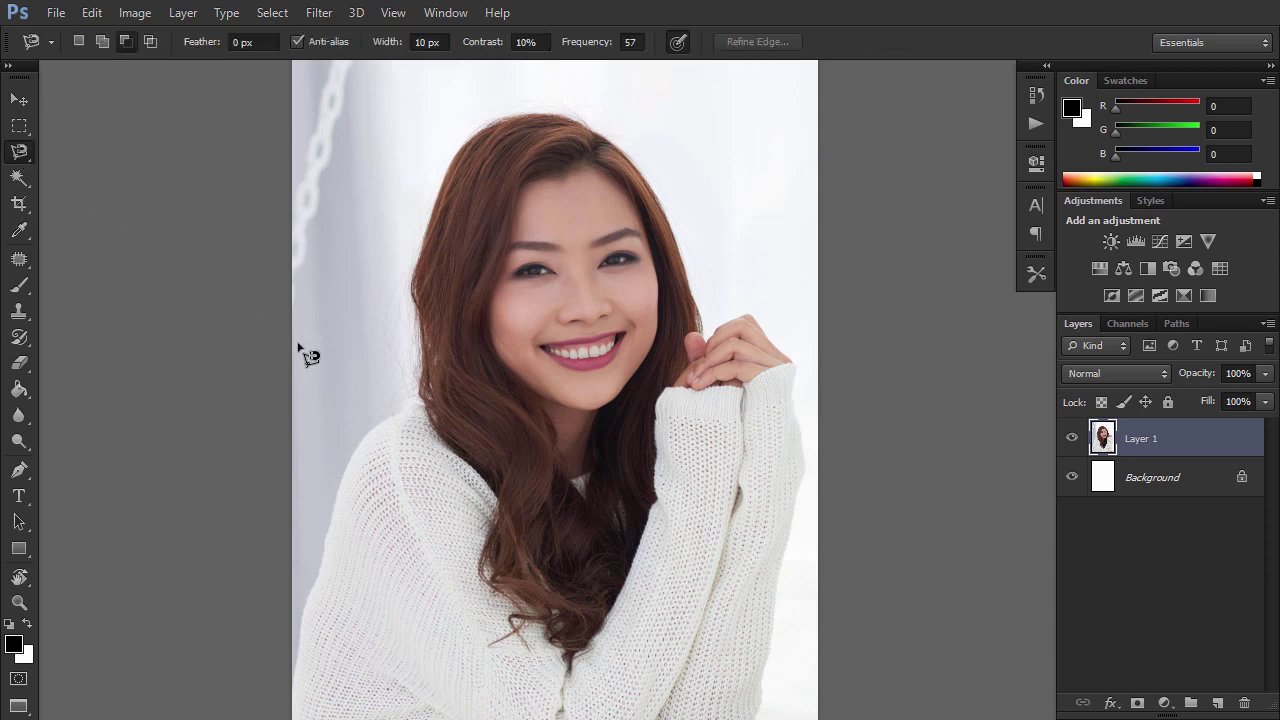
click(611, 143)
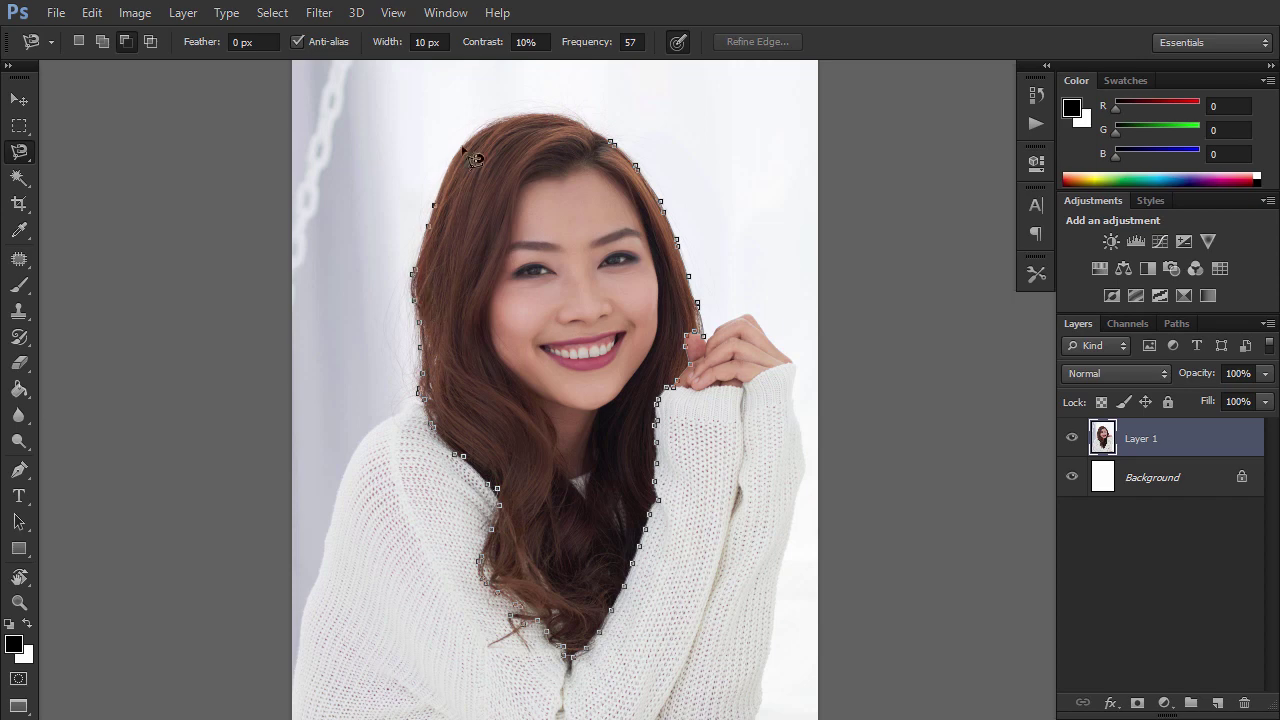
click(620, 152)
Subtract the face and neck areas from the hair selection.
alt+click(598, 165)
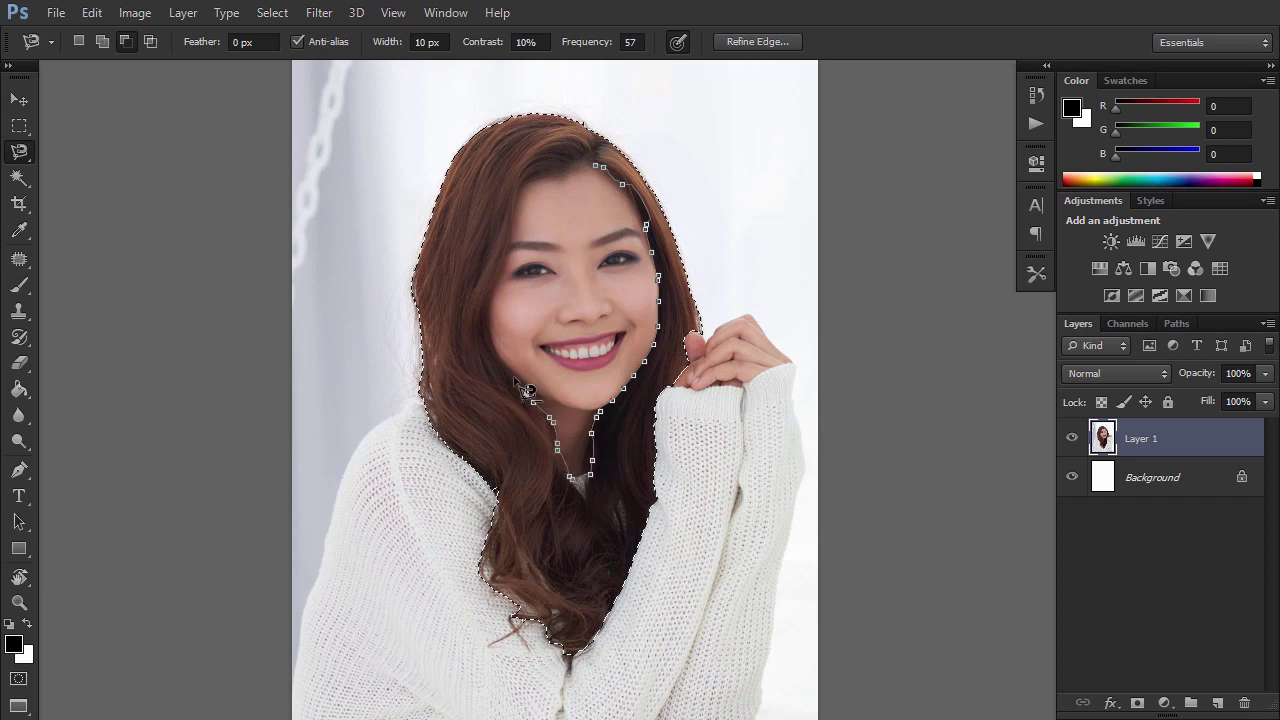
click(599, 164)
click(592, 472)
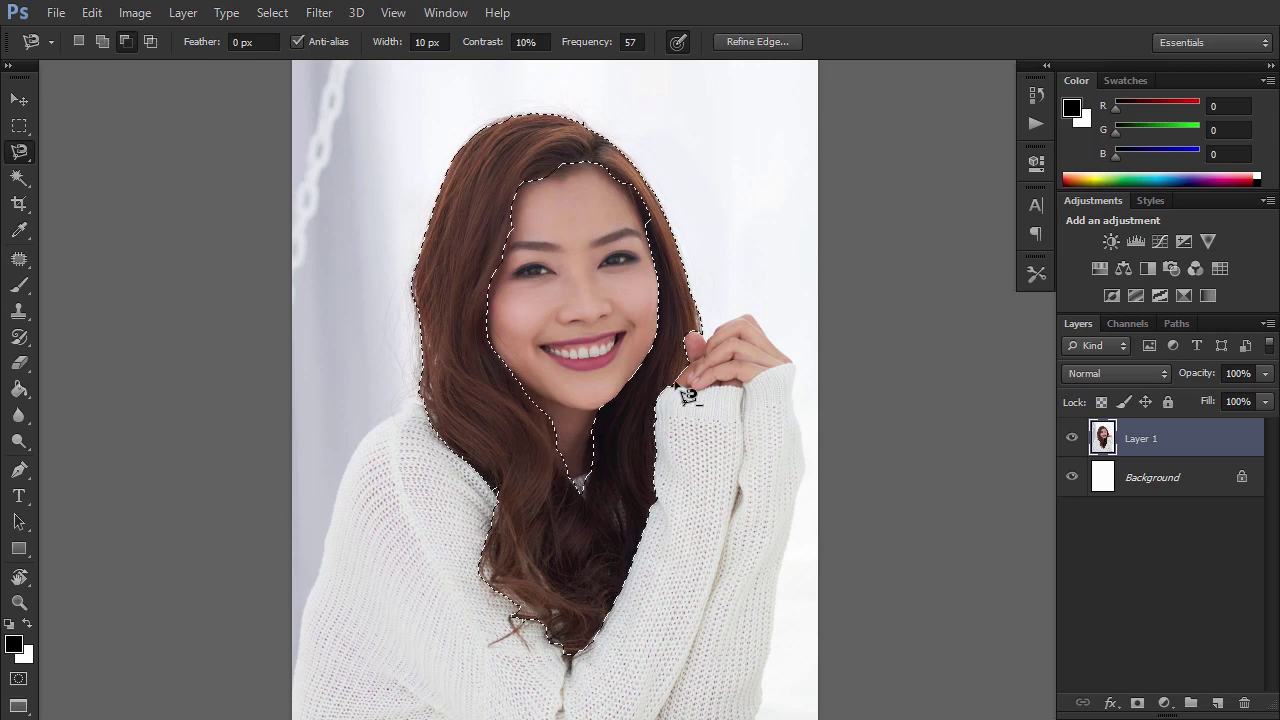
Open Refine Edge for the hair selection and set its View mode to Overlay.
click(757, 42)
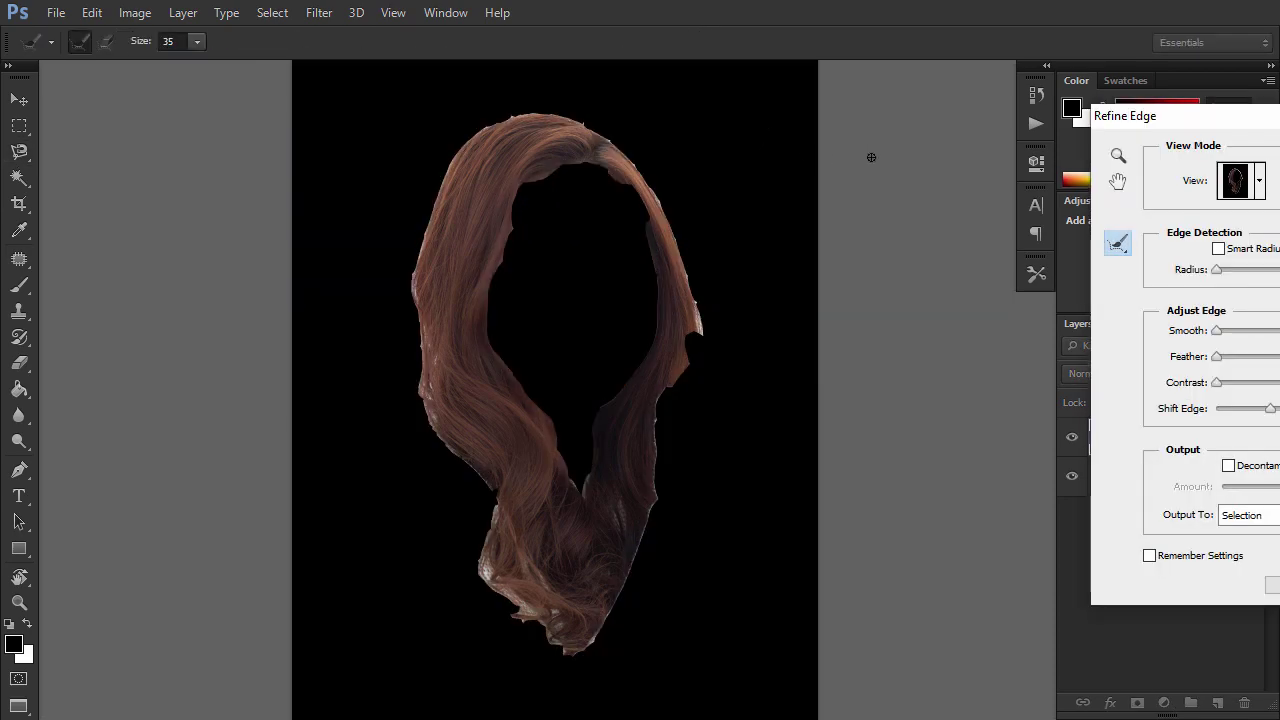
drag(1146, 114, 777, 89)
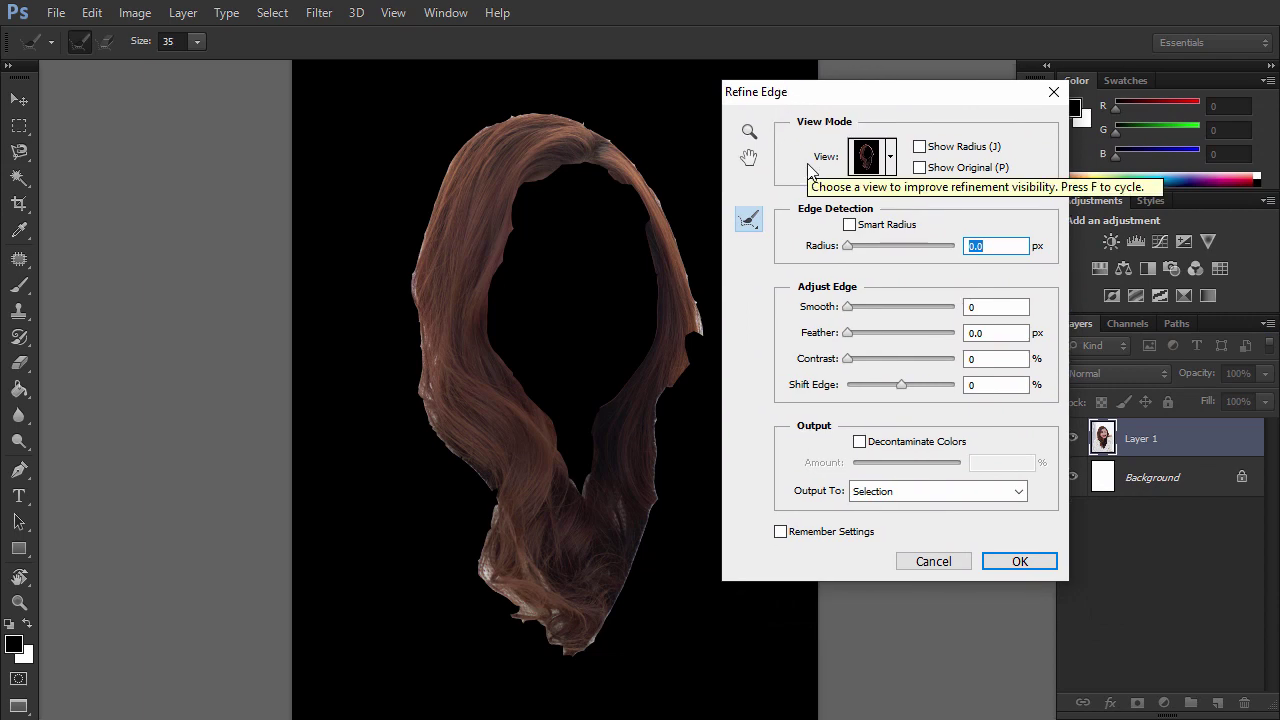
click(890, 160)
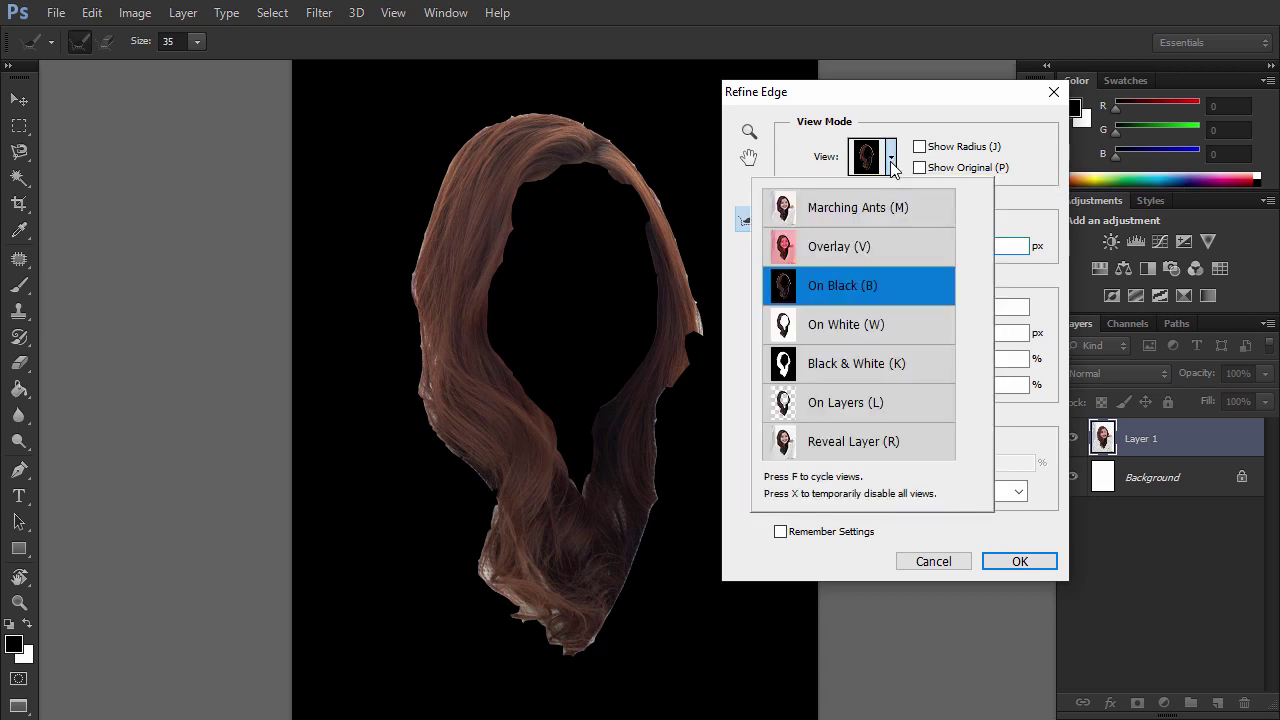
click(846, 246)
click(824, 178)
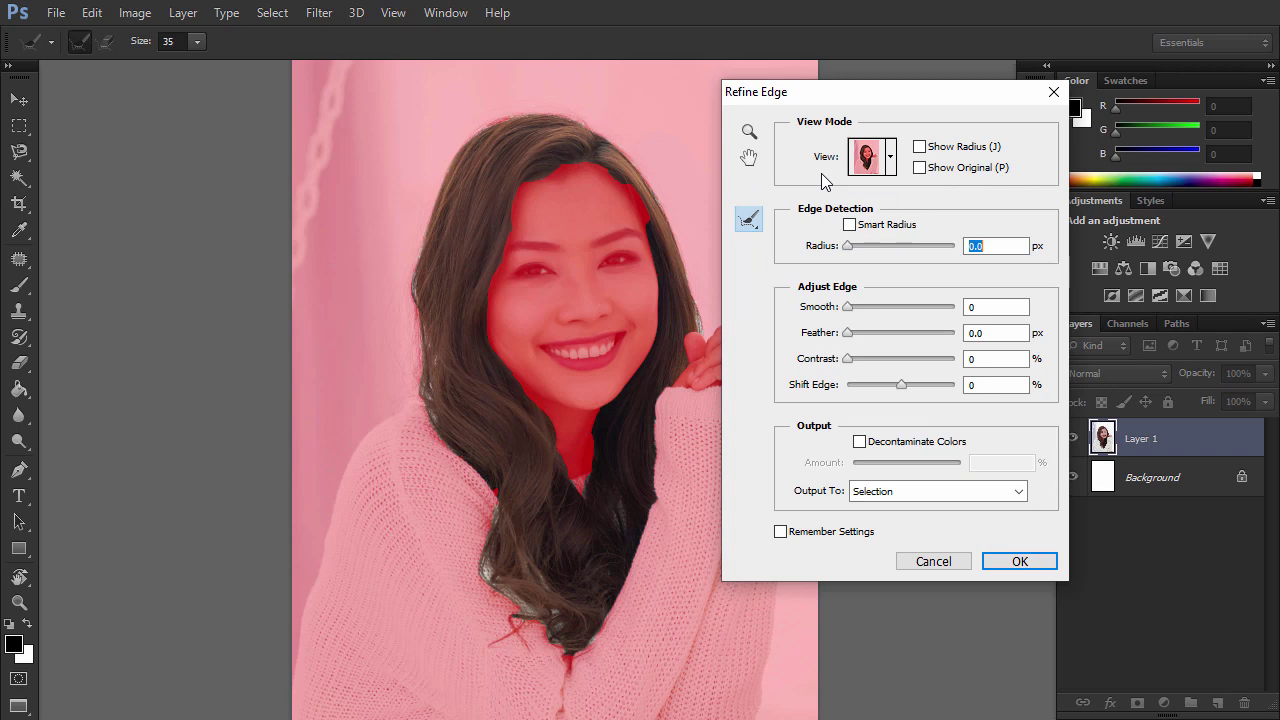
Enable Smart Radius at about 2.1 px and size the Refine Radius brush to 45.
click(849, 224)
drag(851, 244, 856, 244)
key(bracketright)
key(bracketright)
key(bracketright)
key(bracketright)
key(bracketleft)
key(bracketleft)
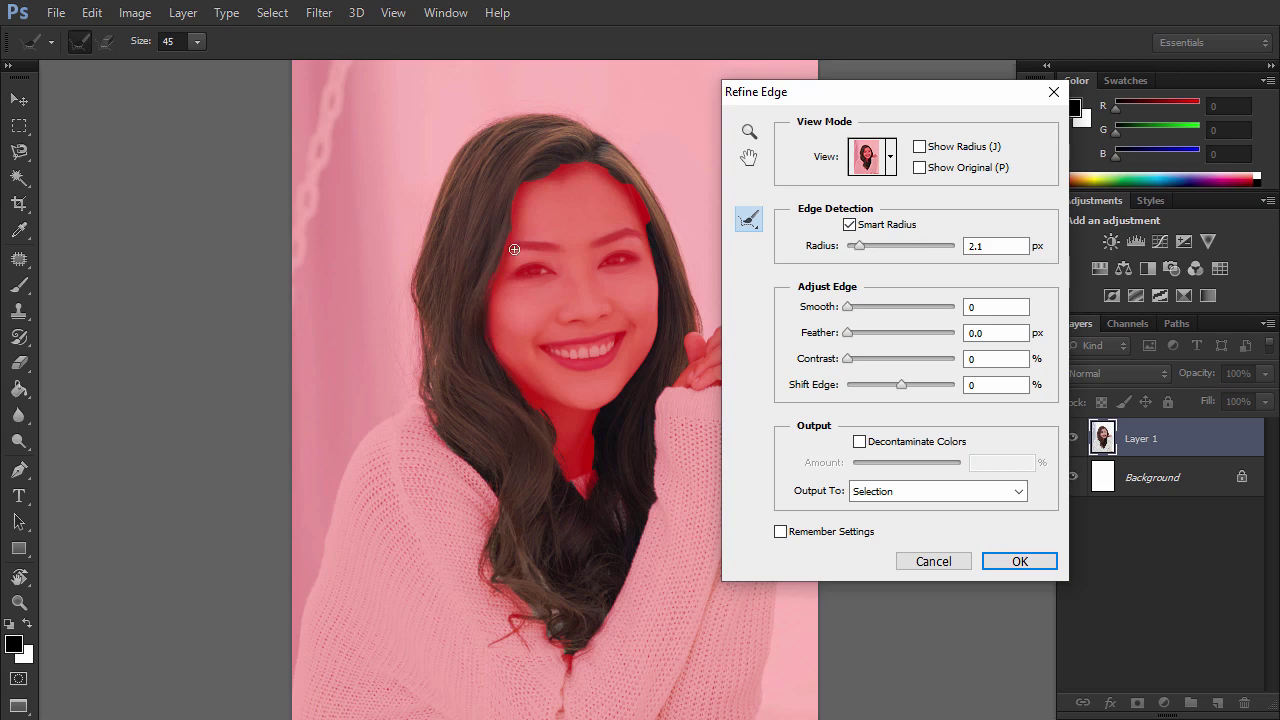
key(alt)
Preview On Black and brush the hair's lower right edge to catch loose strands.
click(870, 157)
click(850, 284)
drag(650, 510, 586, 648)
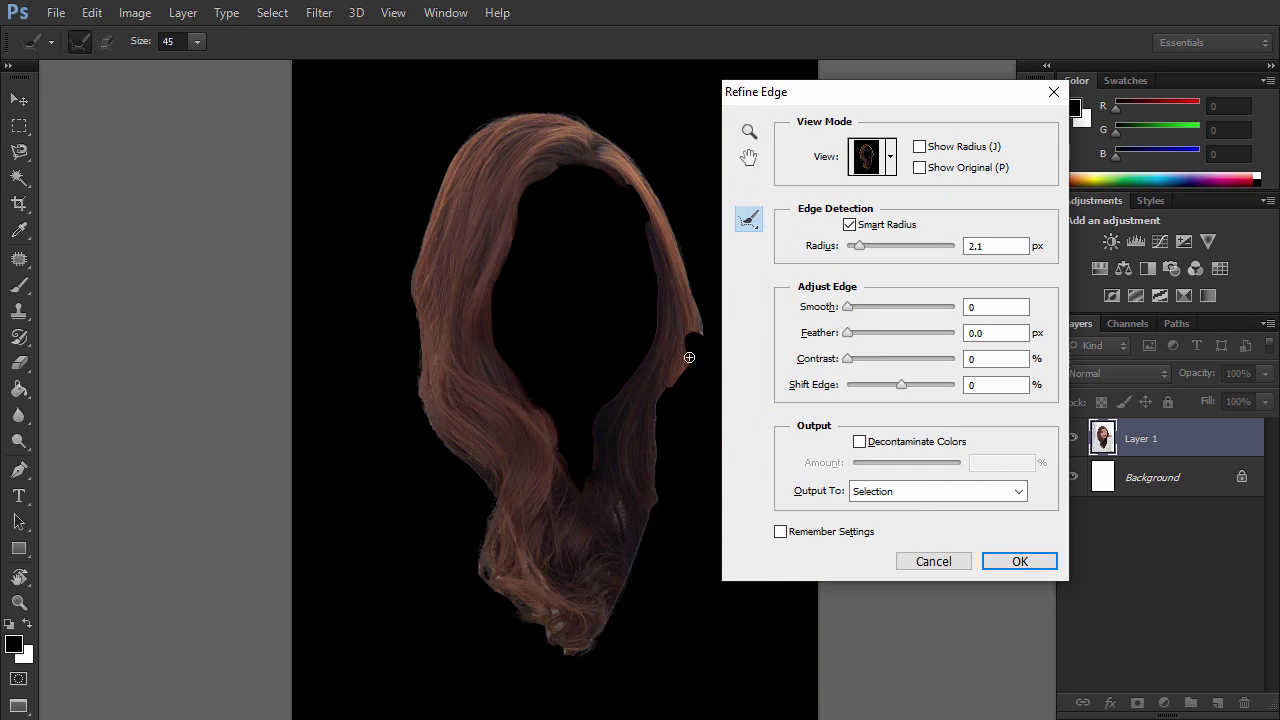
Output the refined hair to a New Layer with Layer Mask and apply Refine Edge.
click(933, 494)
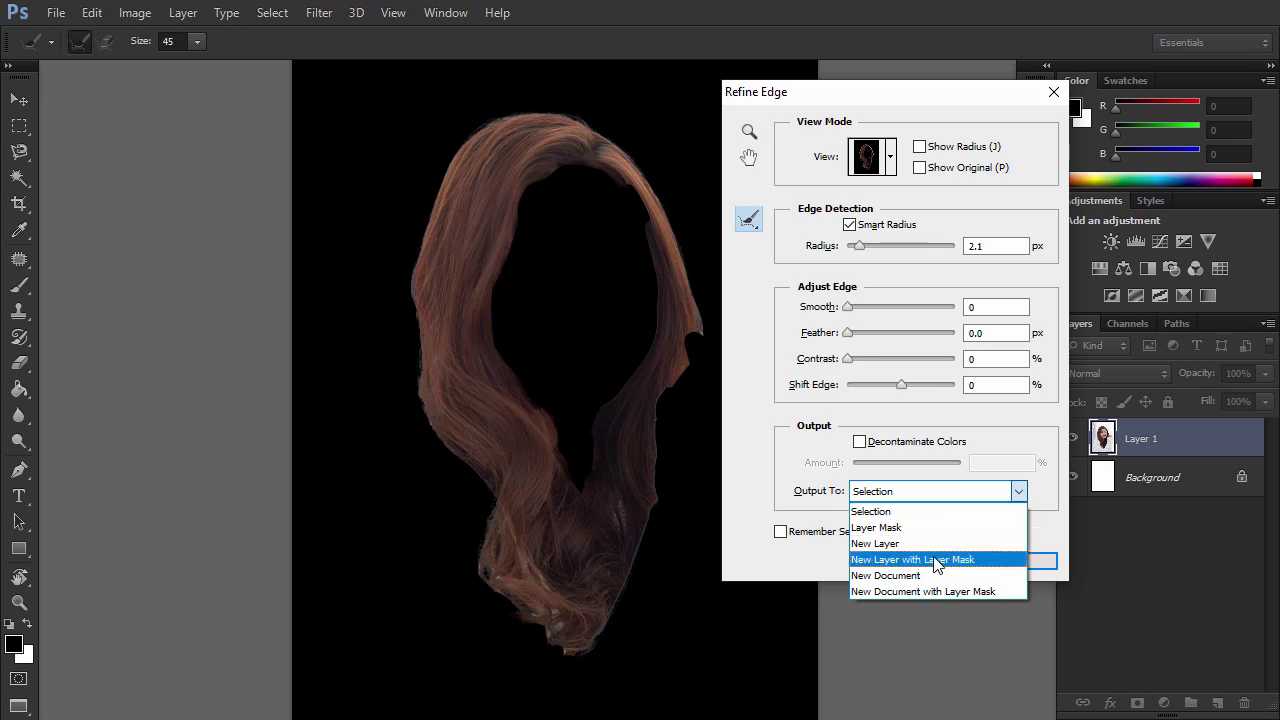
click(935, 560)
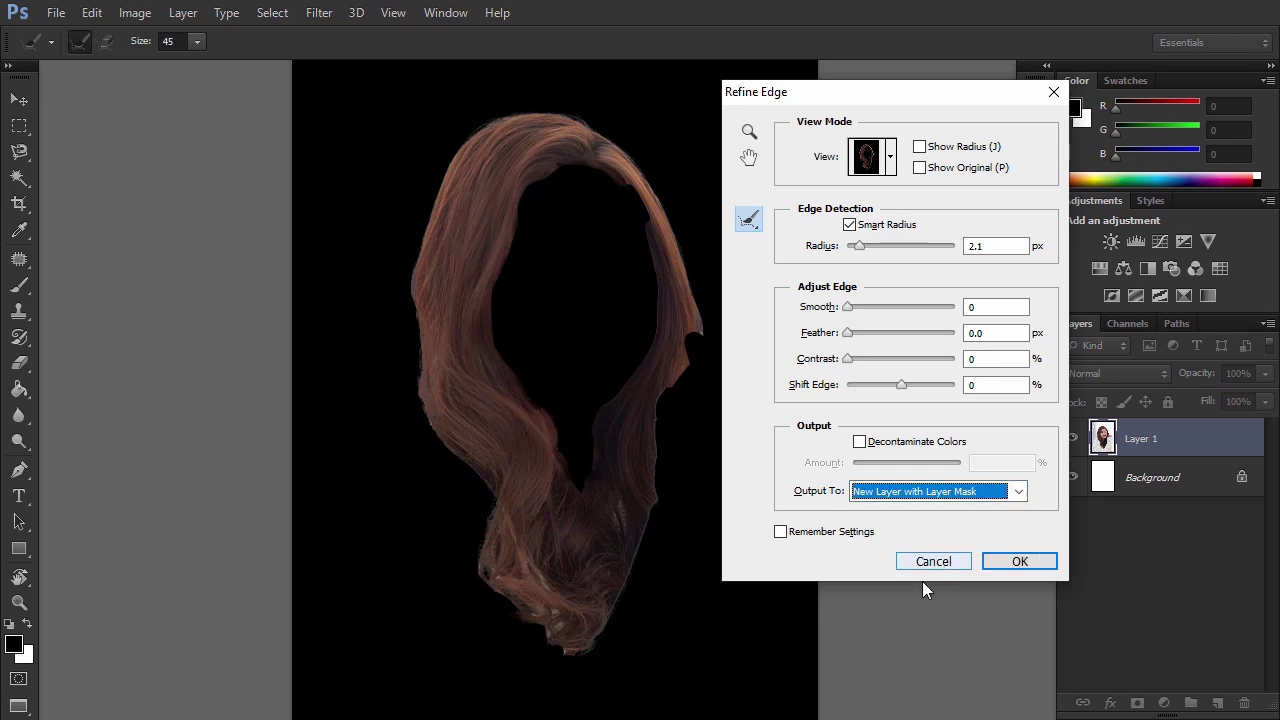
click(1005, 562)
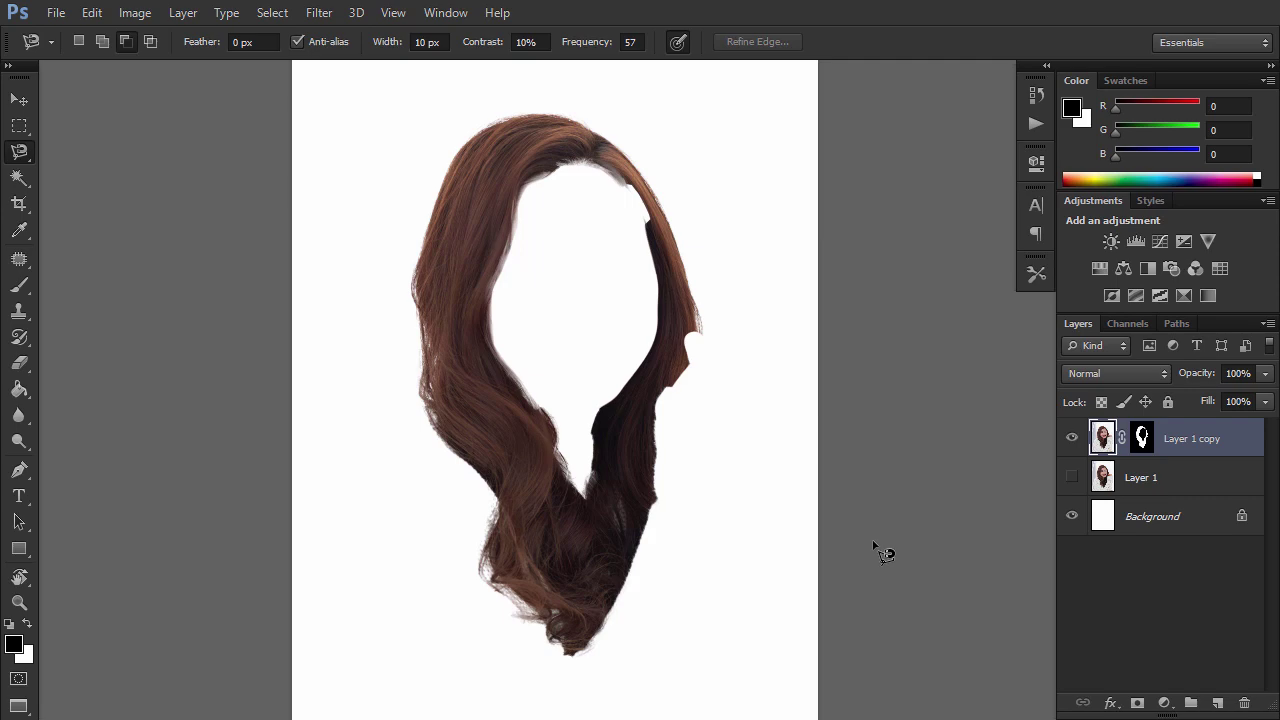
Add a new Layer 2, fill it black with the Paint Bucket, and place it below Layer 1.
click(1157, 480)
click(1218, 704)
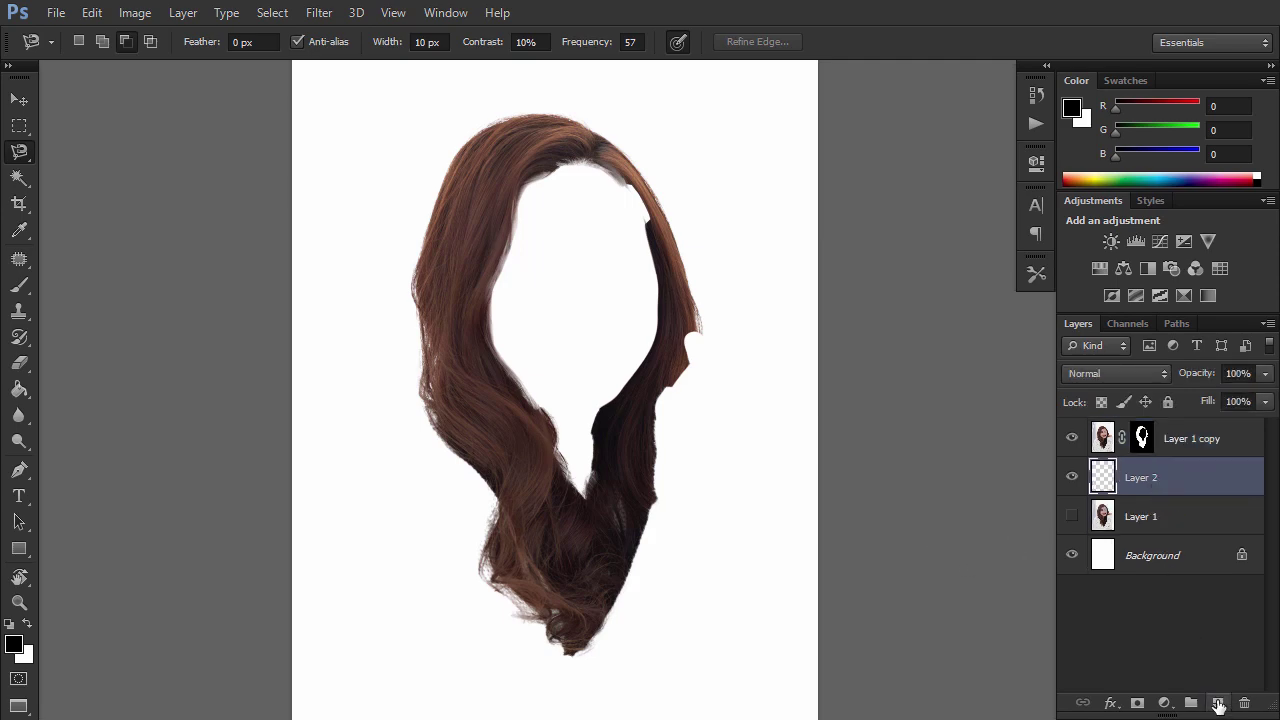
key(g)
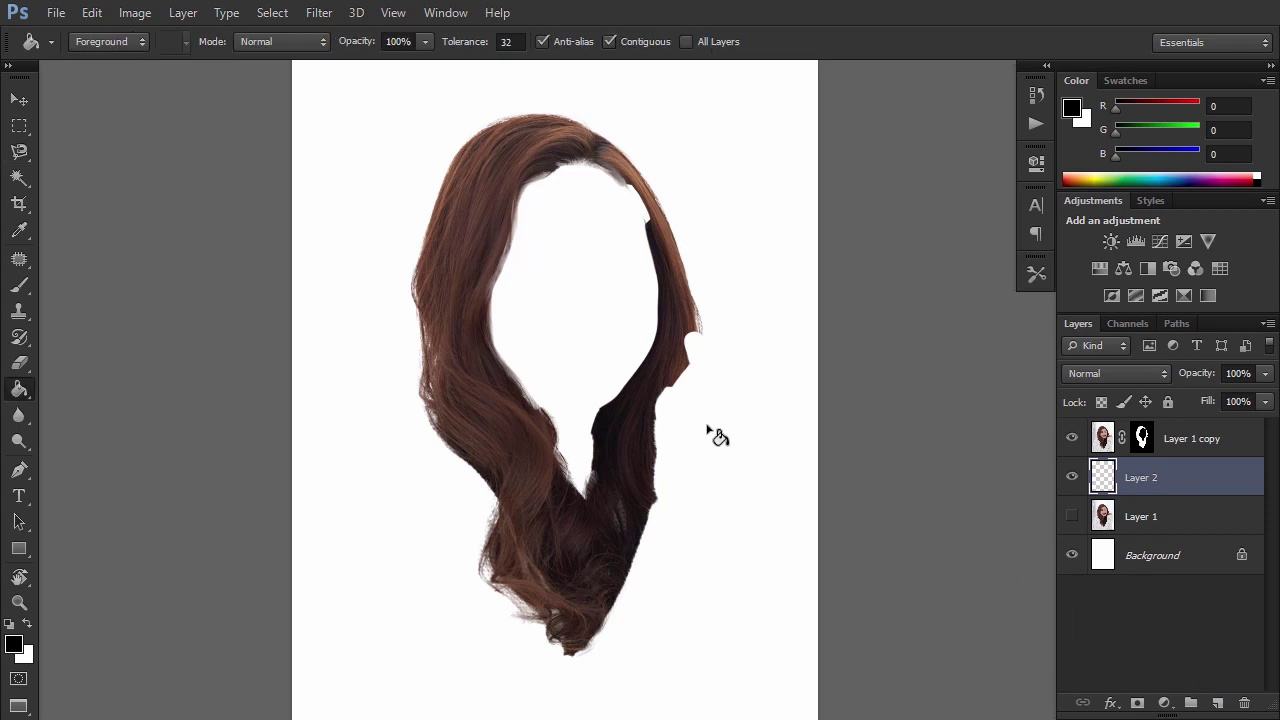
click(710, 437)
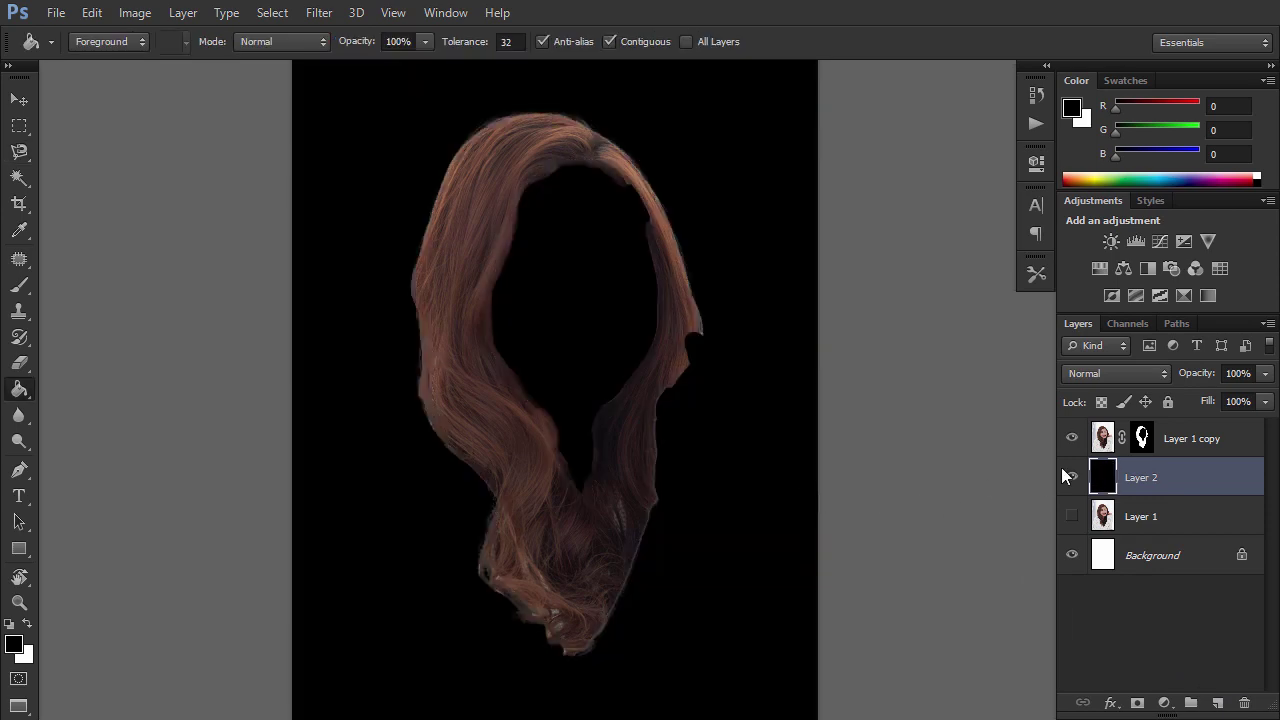
drag(1148, 486, 1150, 534)
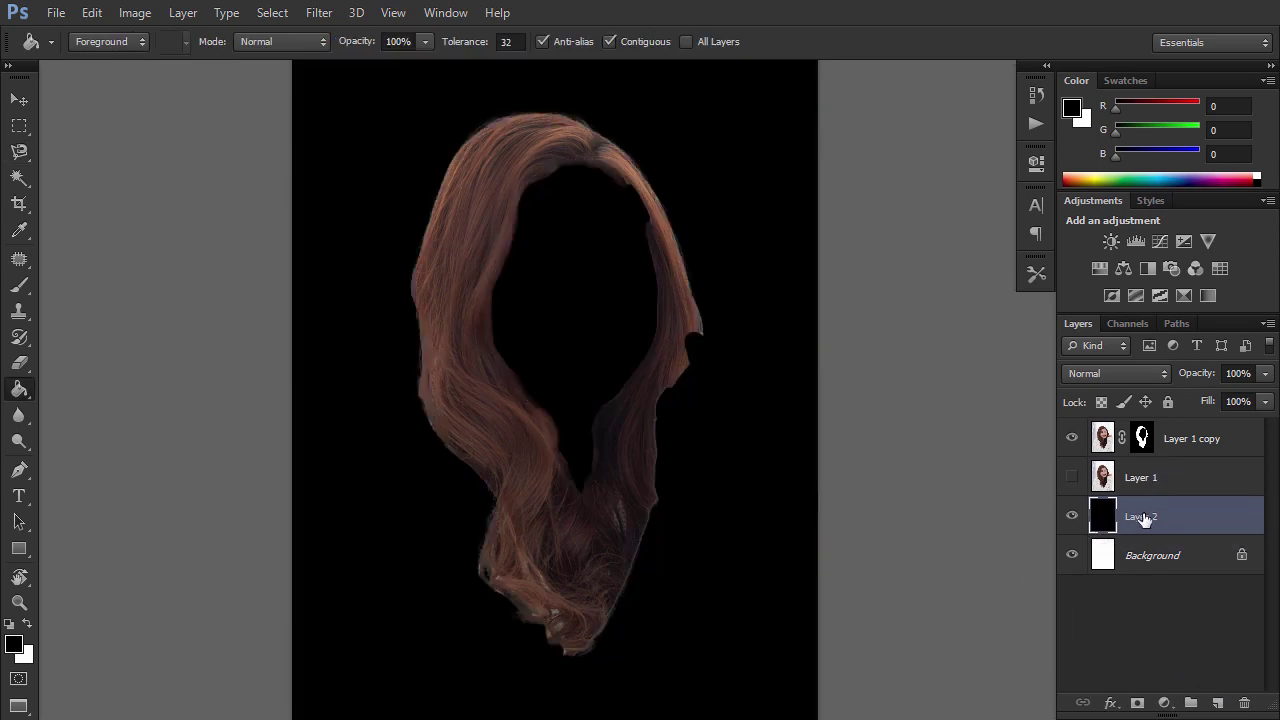
Show Layer 1 again at 12% opacity and target the hair layer's mask.
click(1072, 477)
click(1145, 477)
click(1265, 373)
drag(1182, 394, 1175, 394)
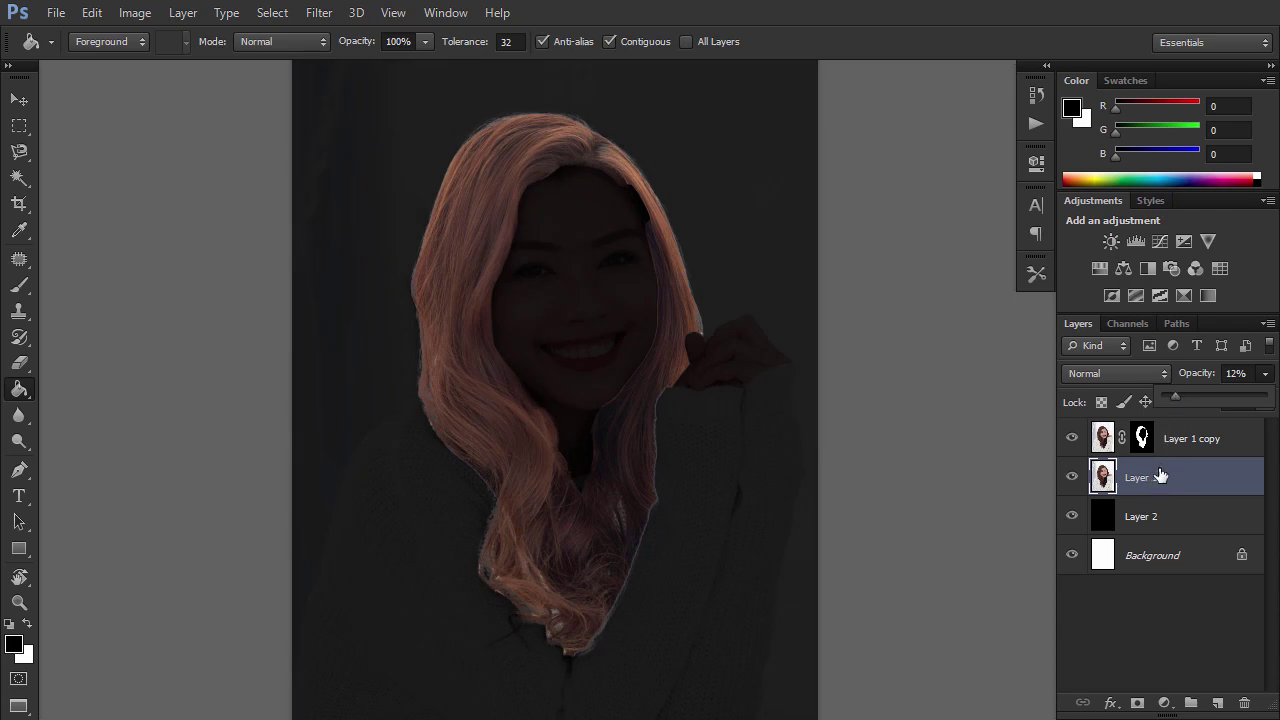
click(1143, 440)
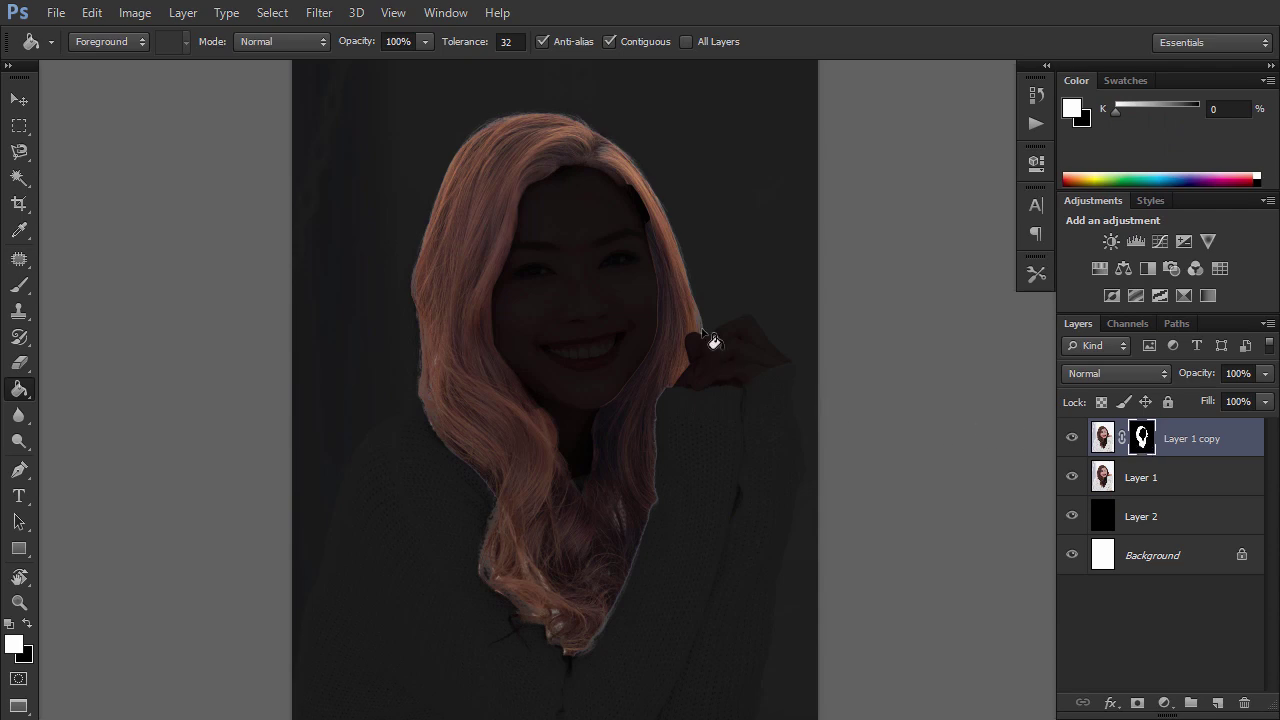
Paint the hair mask in black and white at 65% flow, using brush sizes 90–150.
key(b)
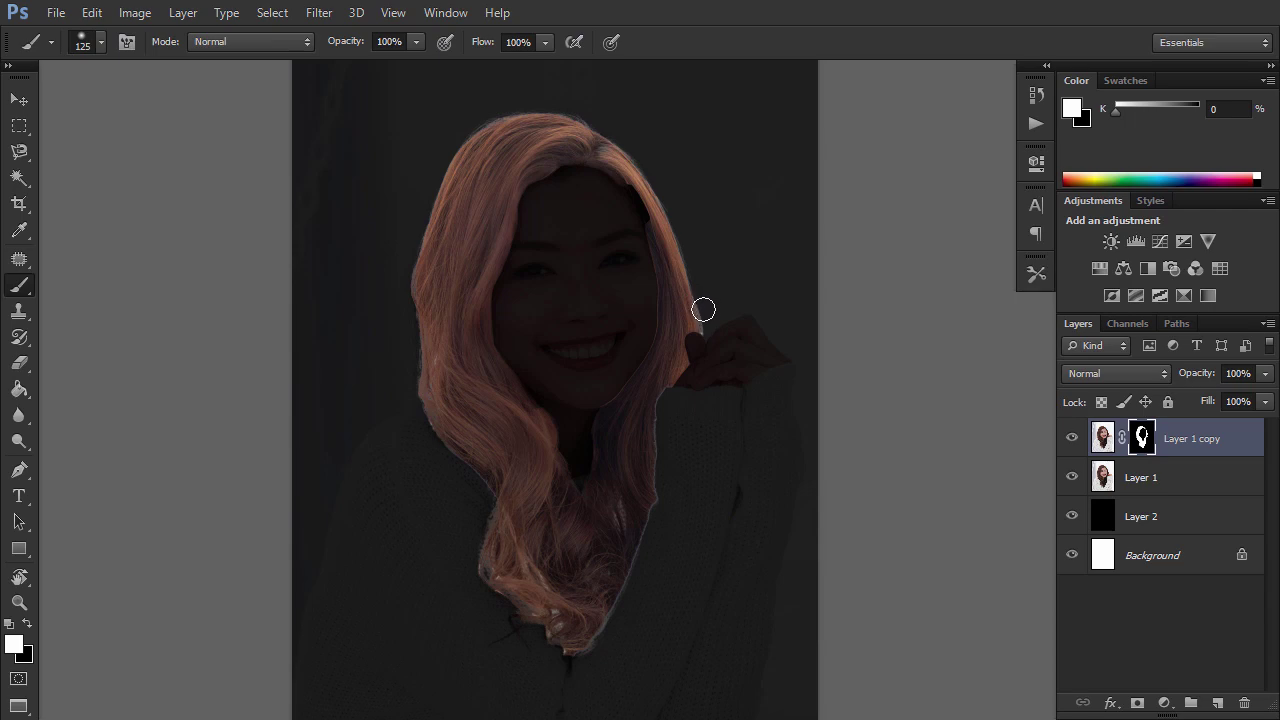
key(bracketleft)
key(bracketleft)
key(bracketleft)
key(bracketleft)
key(x)
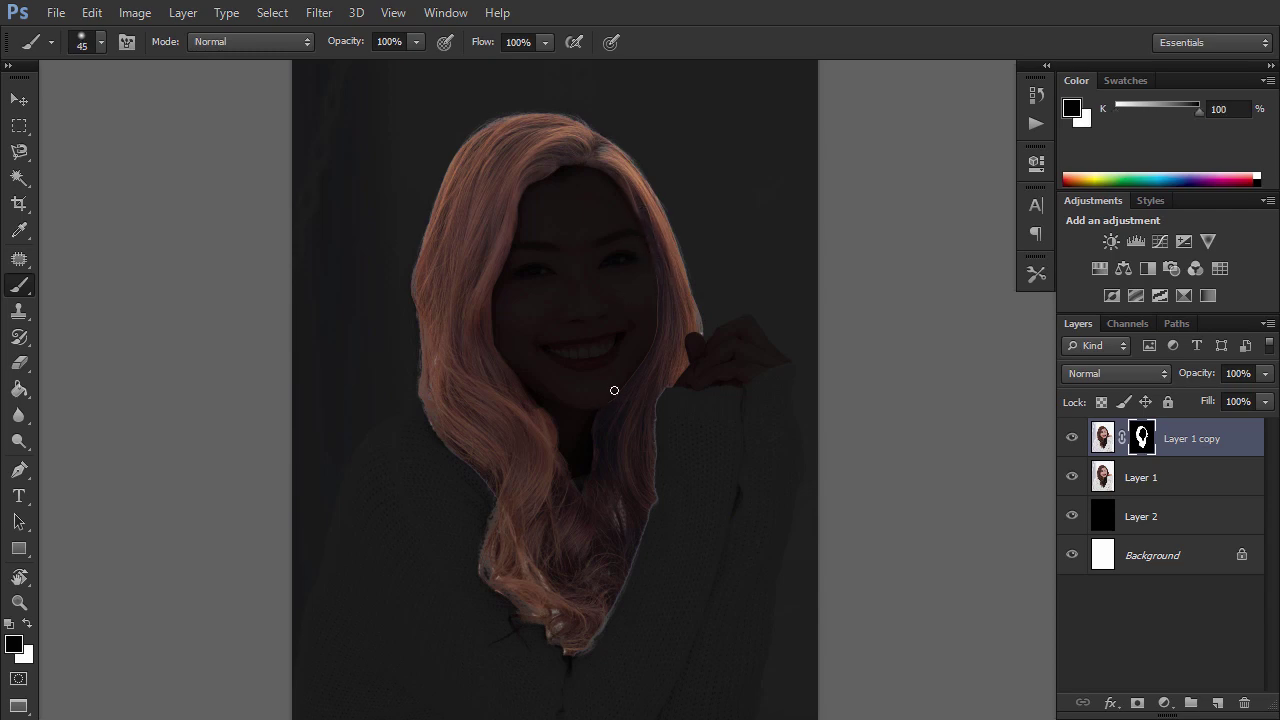
key(x)
key(bracketright)
key(bracketright)
key(bracketright)
key(bracketright)
key(bracketright)
key(bracketright)
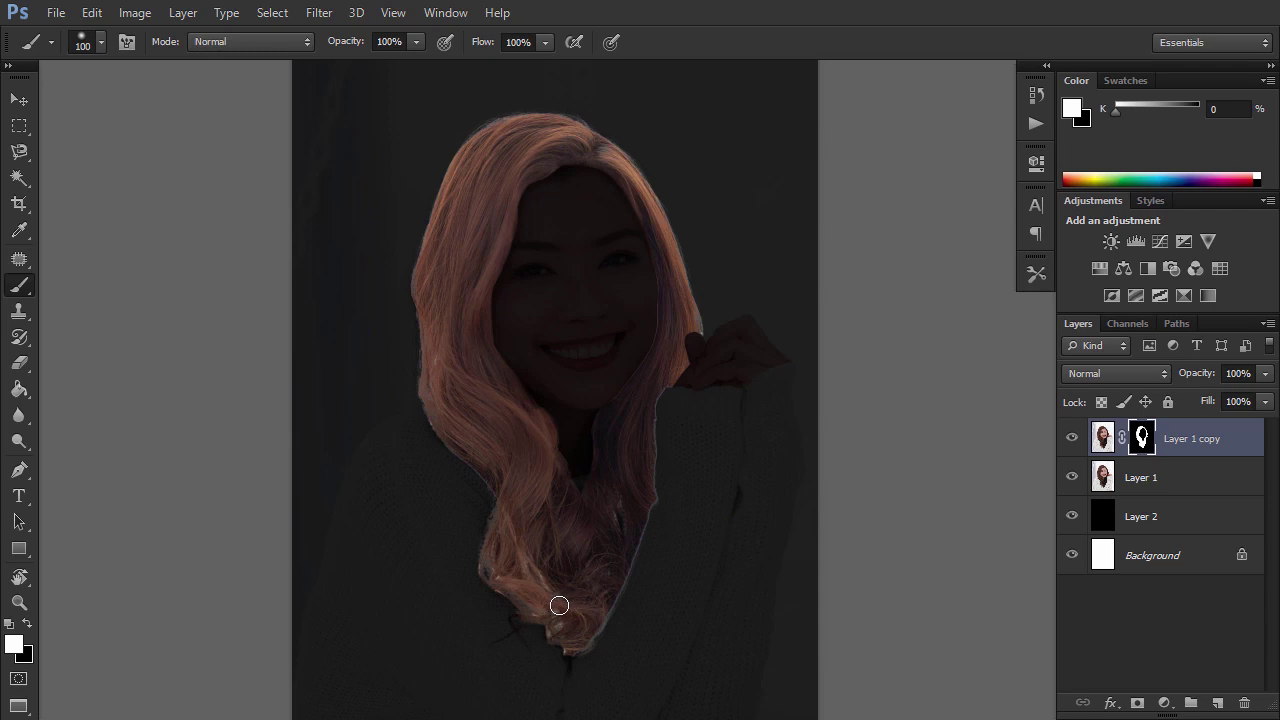
key(shift+6)
key(shift+5)
key(bracketright)
key(bracketright)
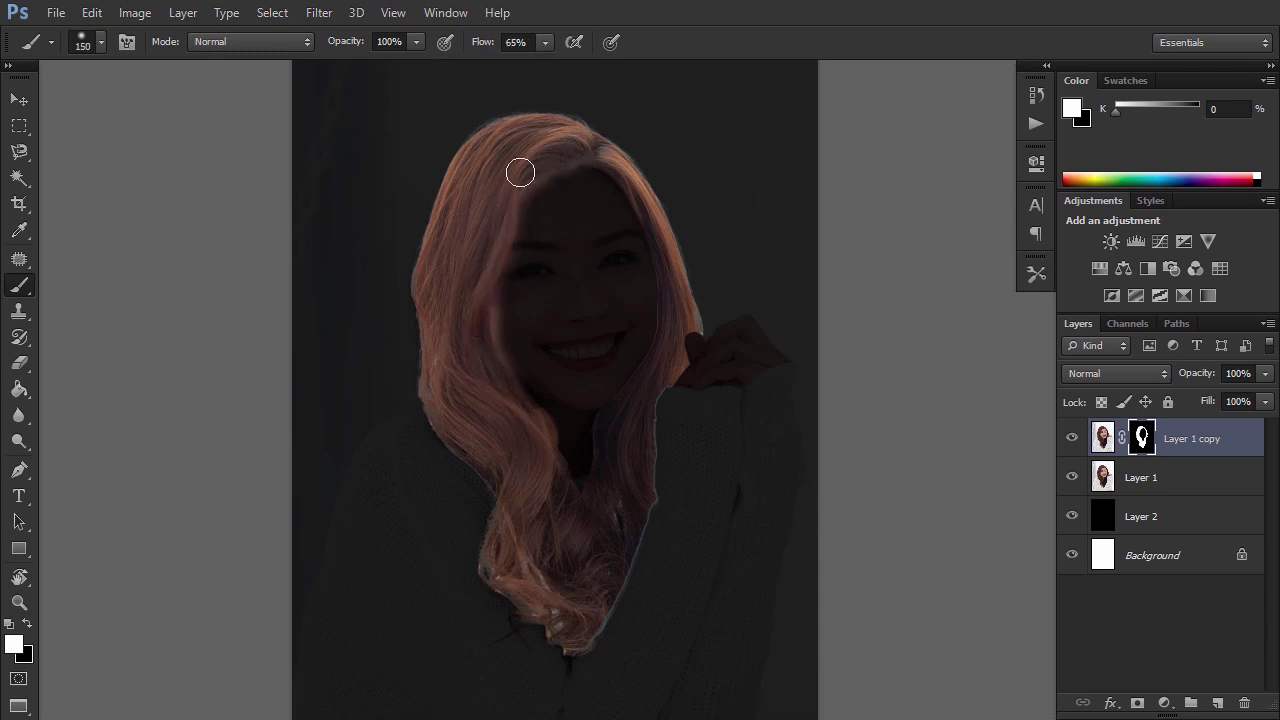
key(x)
key(bracketleft)
key(bracketleft)
key(bracketleft)
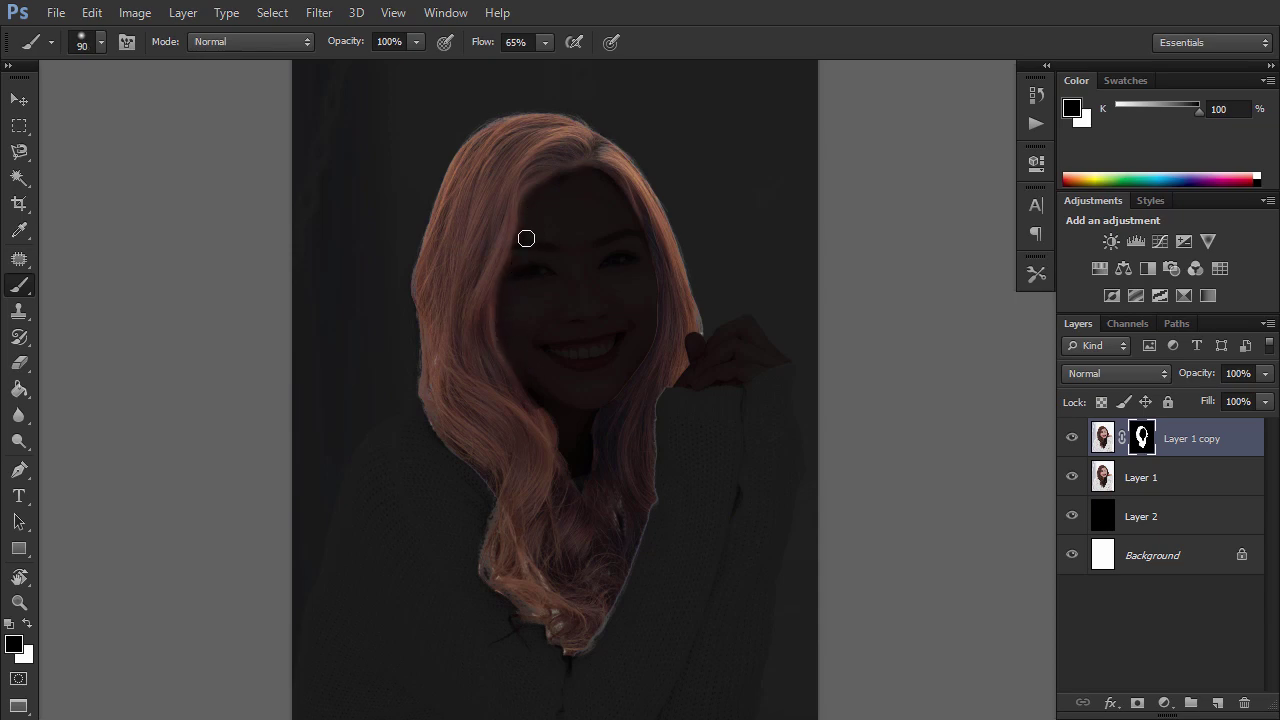
key(bracketleft)
key(bracketright)
key(bracketright)
key(bracketright)
key(bracketright)
key(bracketright)
key(bracketright)
key(bracketright)
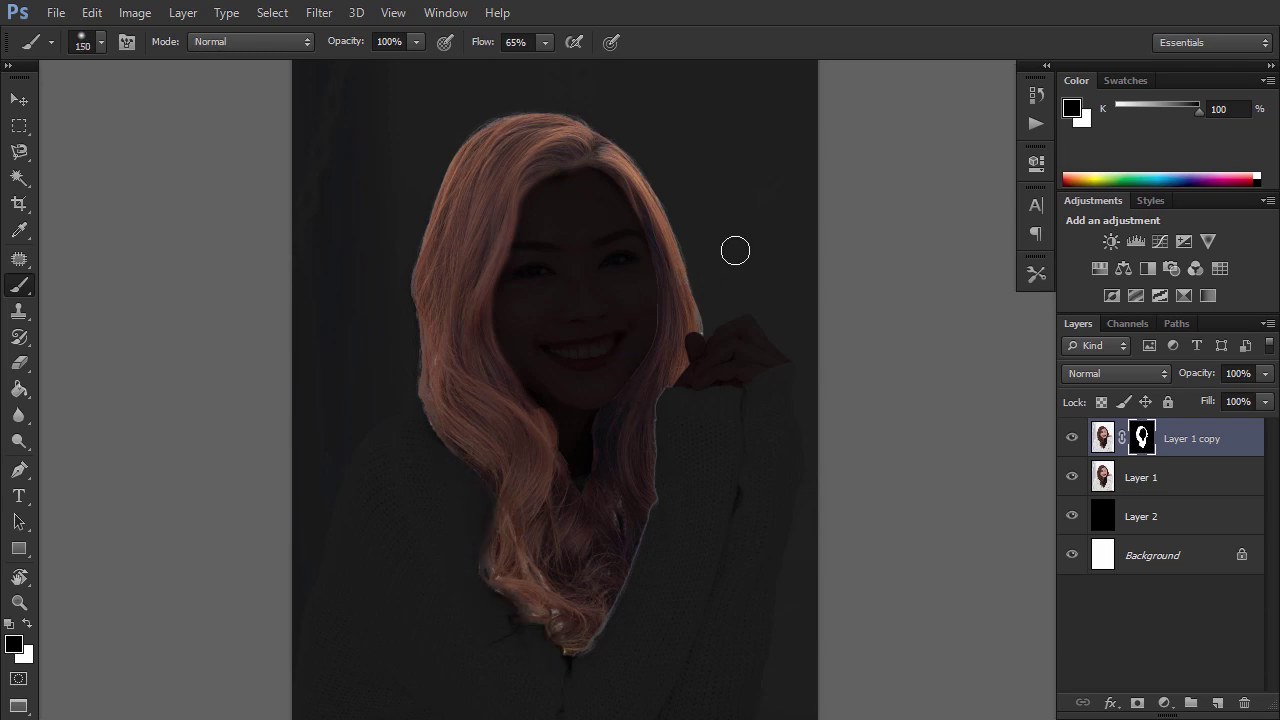
Restore Layer 1 to 100% opacity.
click(1148, 477)
click(1265, 376)
click(1268, 397)
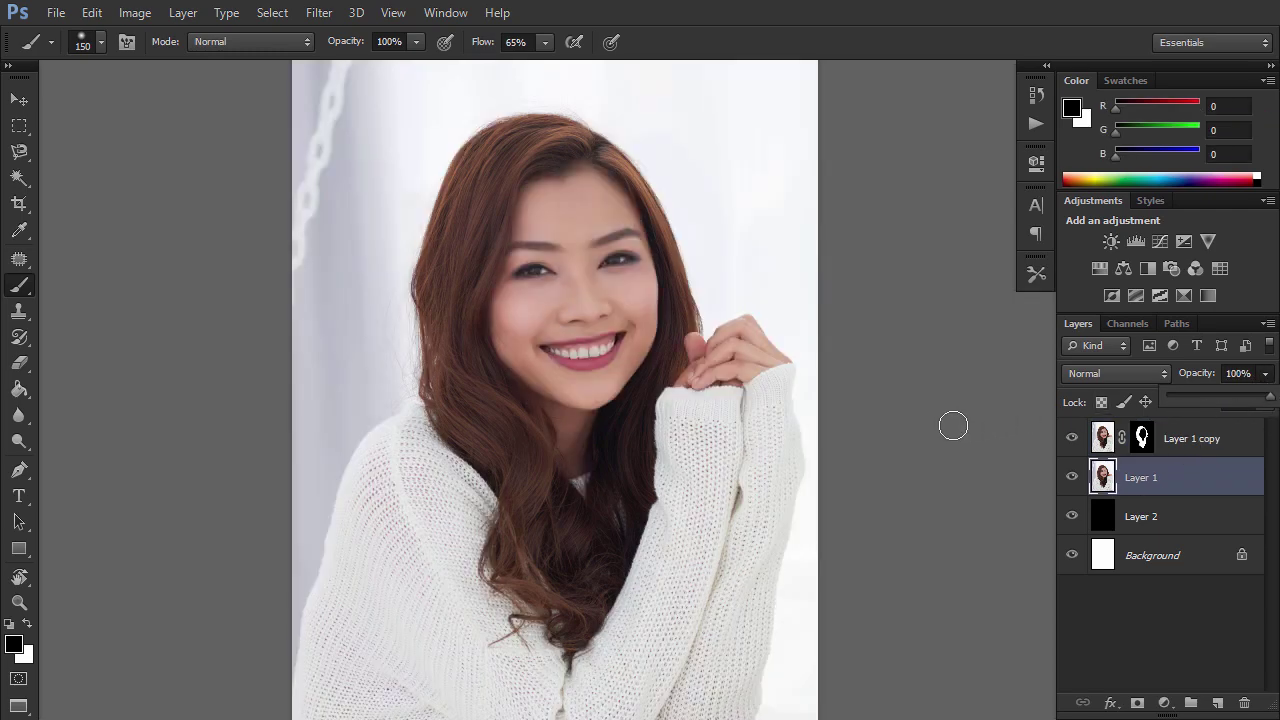
Add a Hue/Saturation layer clipped to Layer 1 copy with Colorize turned on.
key(v)
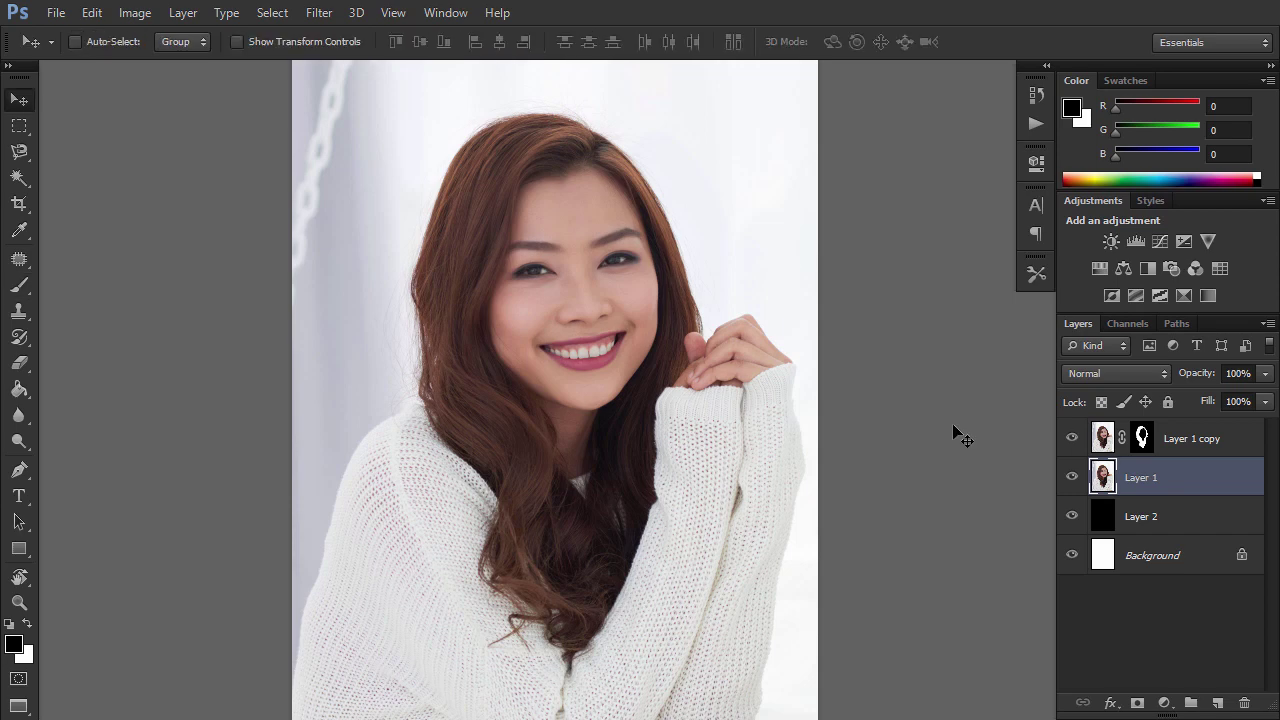
click(1184, 444)
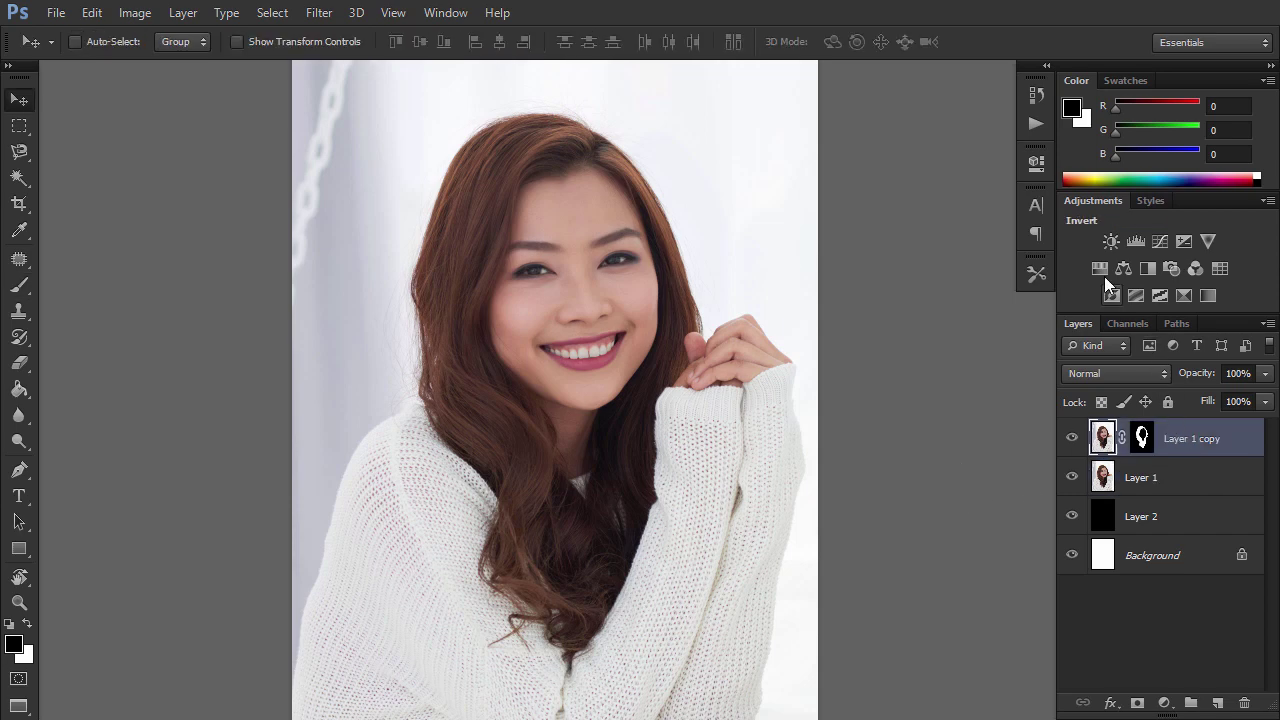
click(1100, 268)
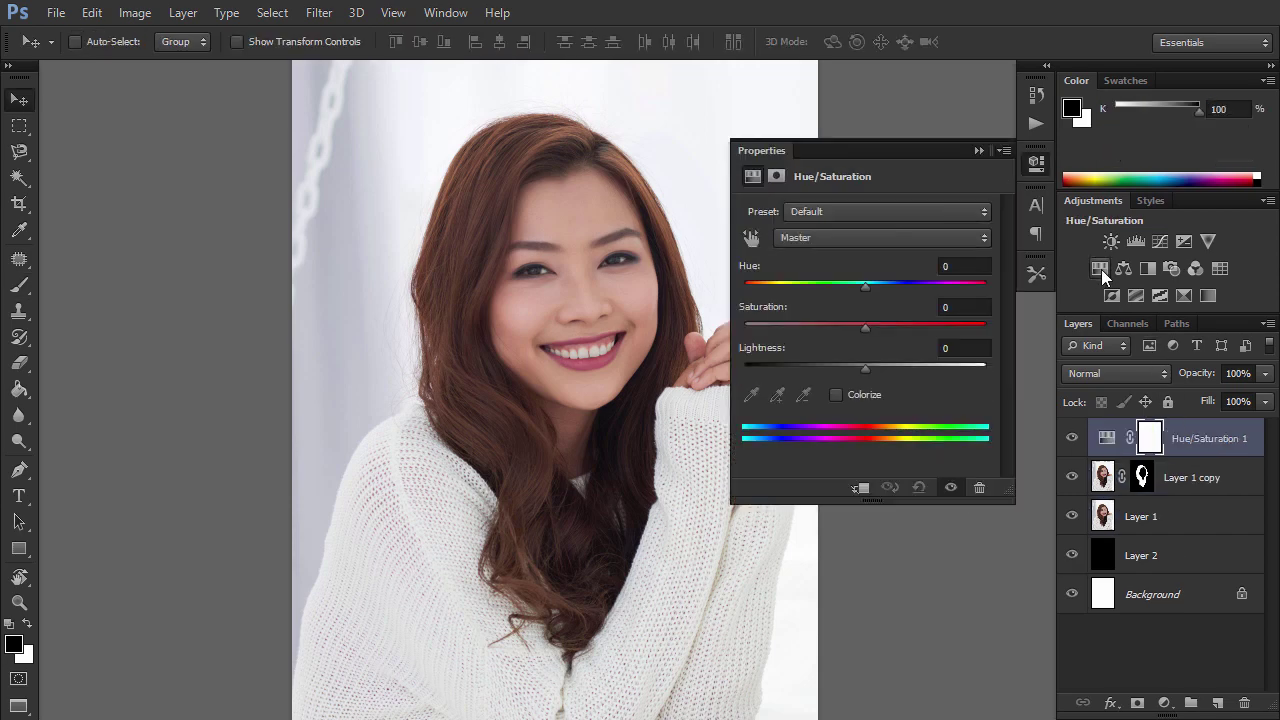
click(864, 487)
click(836, 395)
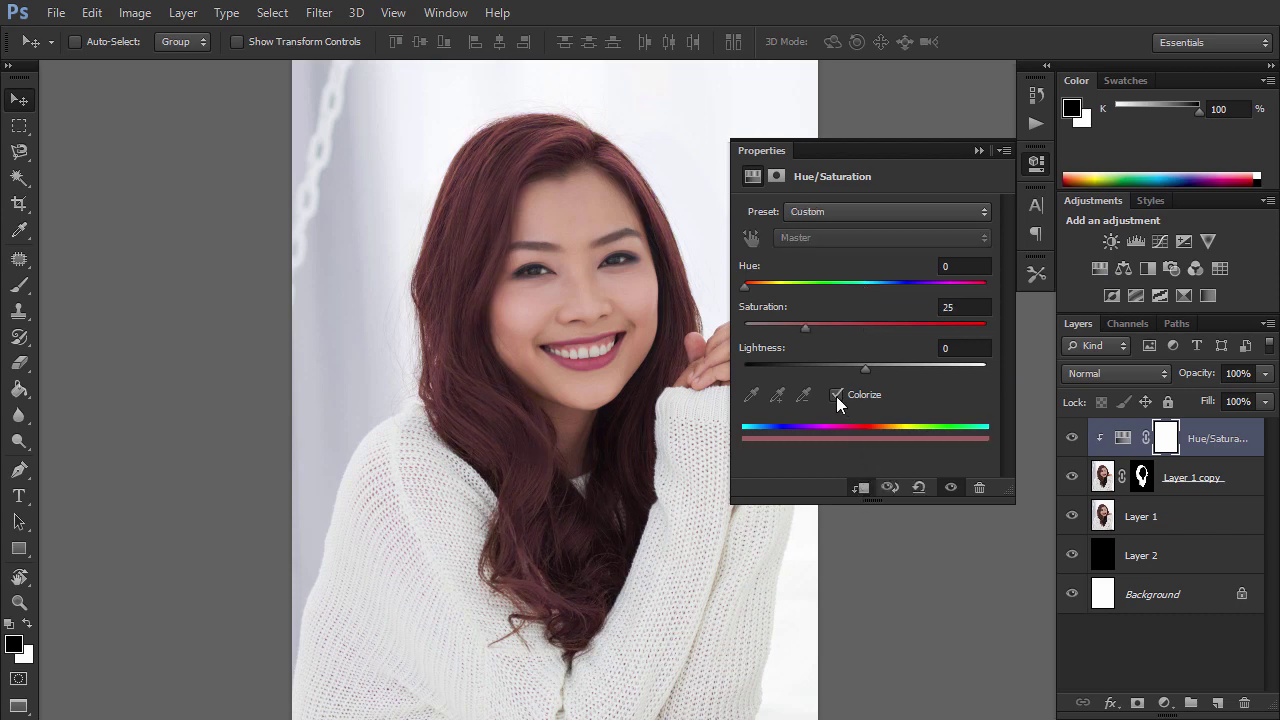
Tint the hair deep red (Hue 0, Saturation 43, Lightness -45) and Alt-drag a duplicate.
mouse_move(748, 285)
mouse_down()
mouse_move(937, 285)
mouse_move(754, 275)
mouse_up()
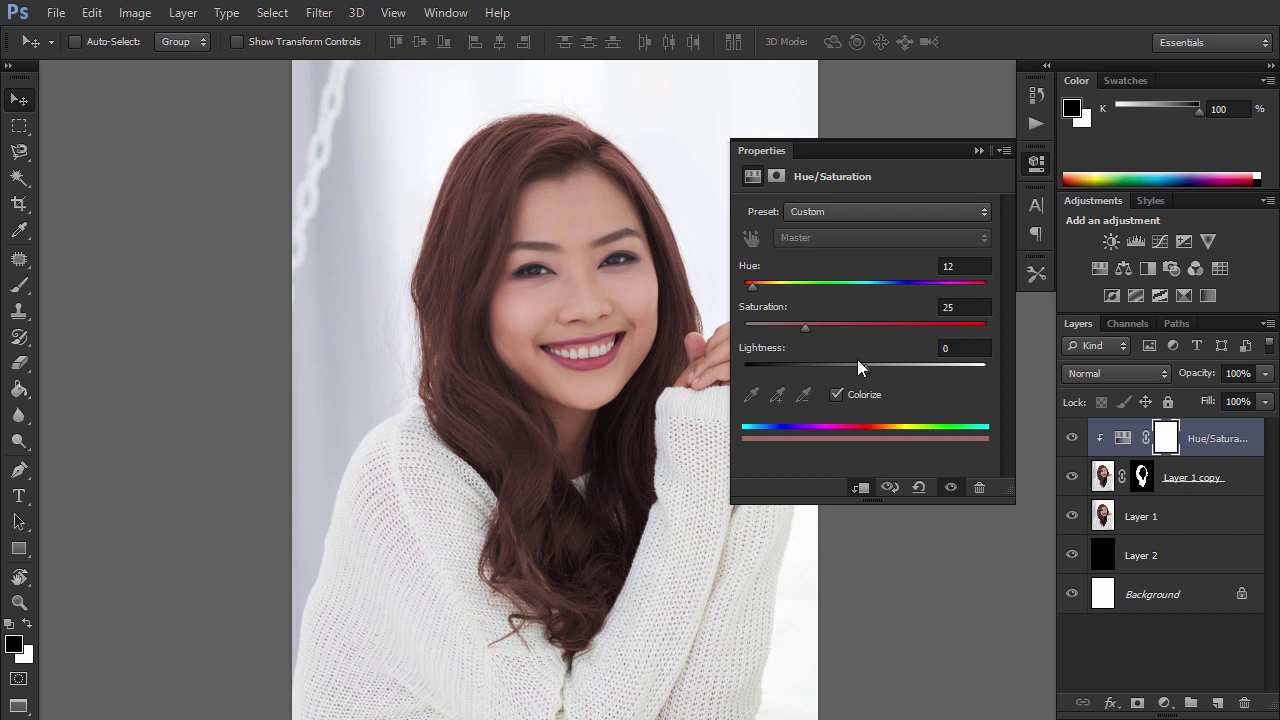
drag(863, 370, 829, 367)
drag(758, 289, 745, 287)
drag(832, 326, 849, 325)
drag(829, 367, 811, 369)
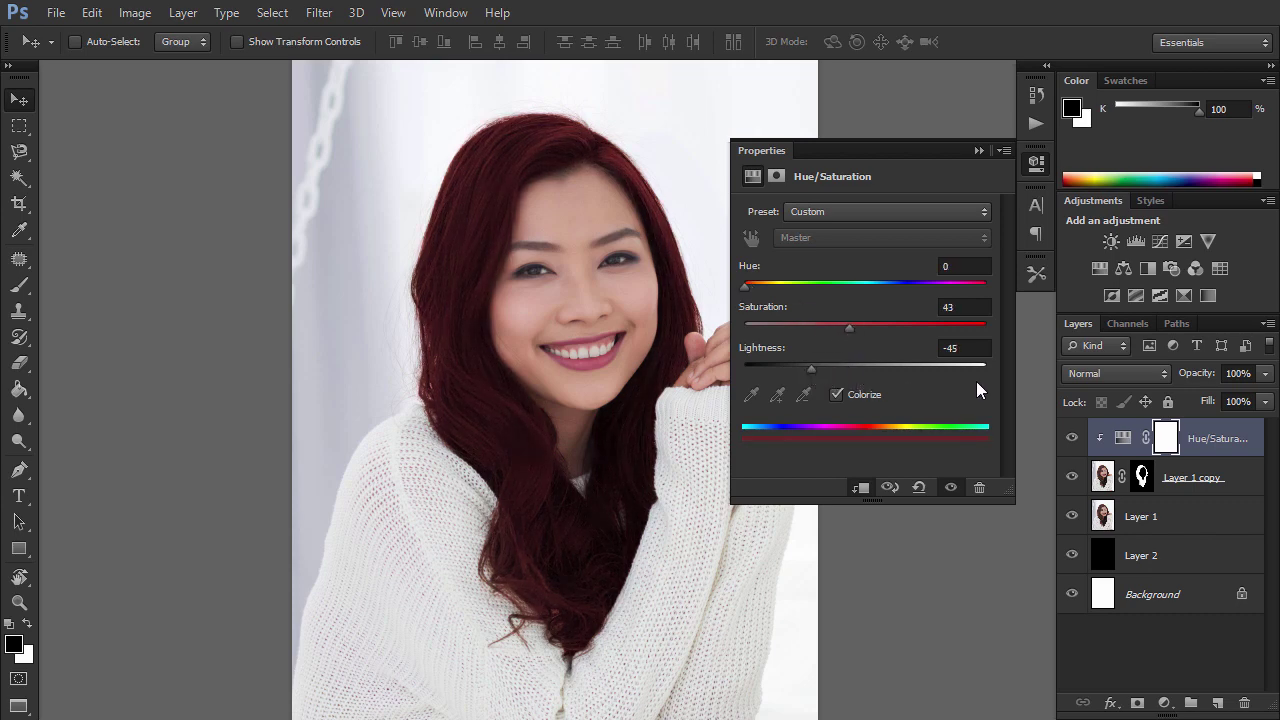
click(1120, 438)
drag(1118, 438, 1126, 428)
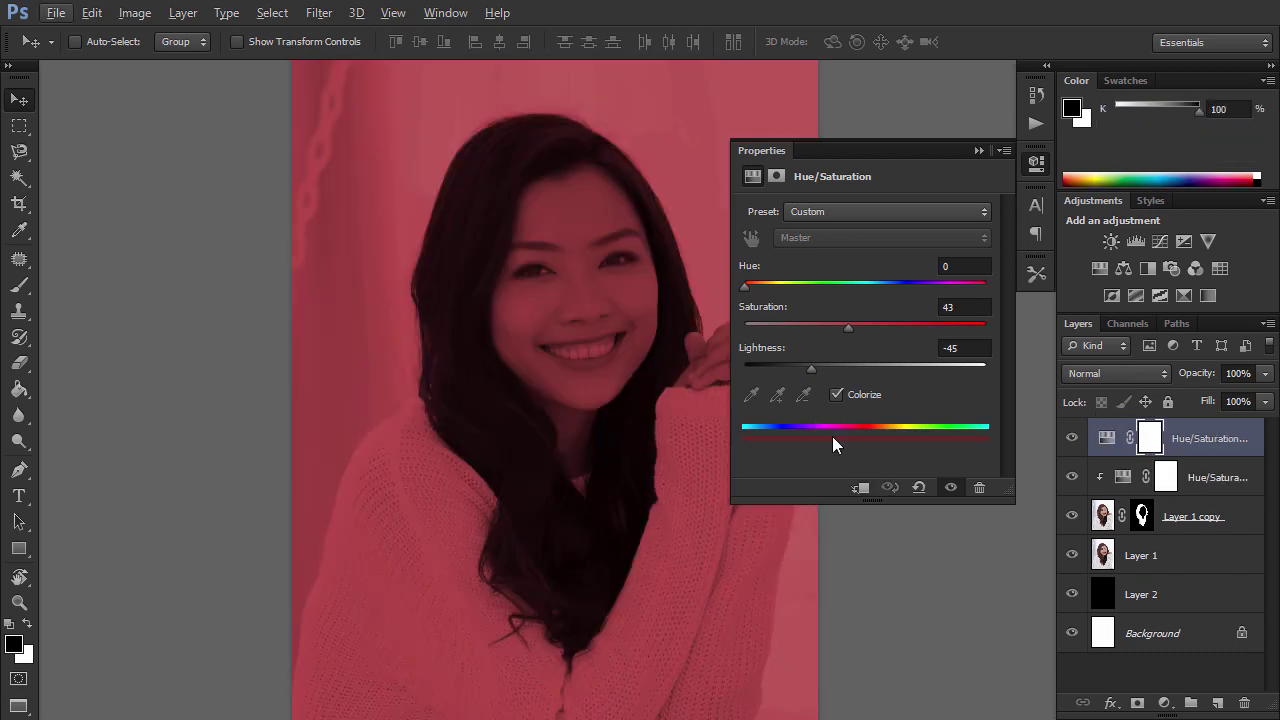
Clip the duplicate to the hair and raise its saturation and lightness for brighter red.
click(860, 487)
drag(812, 368, 941, 334)
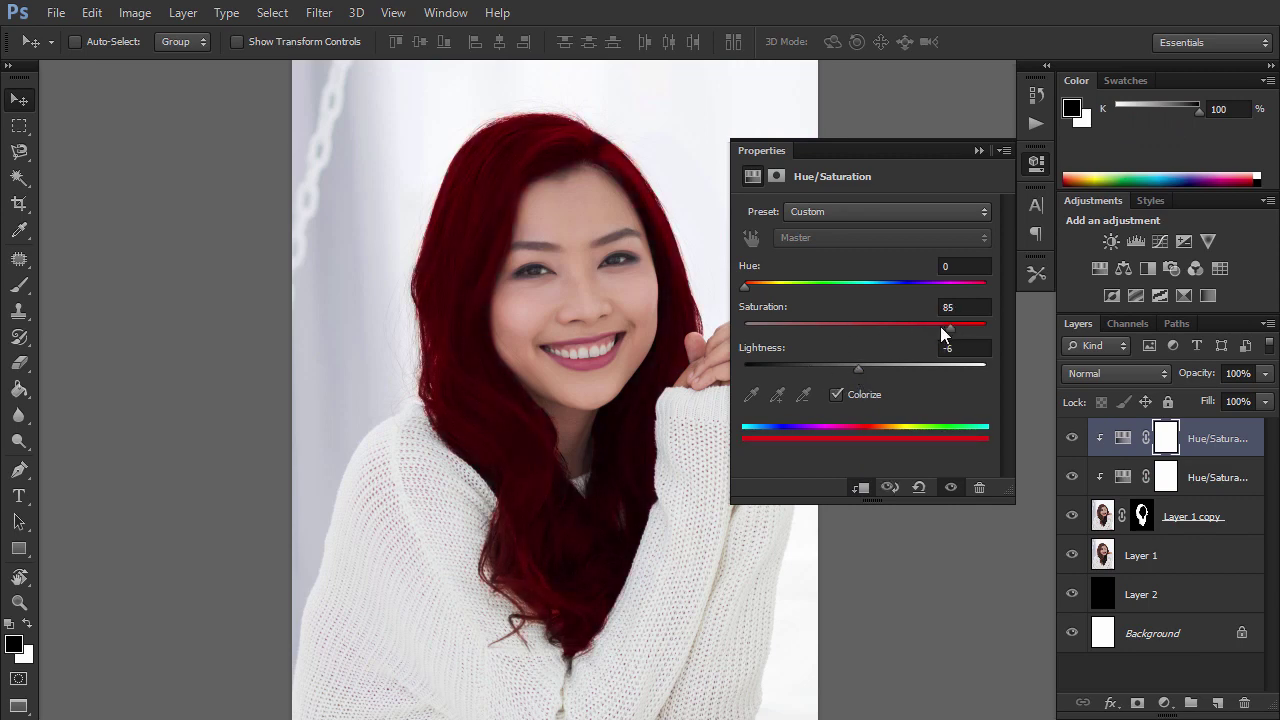
drag(953, 331, 973, 331)
In Blending Options, split the Underlying Layer black slider to 24/42.
right_click(1182, 437)
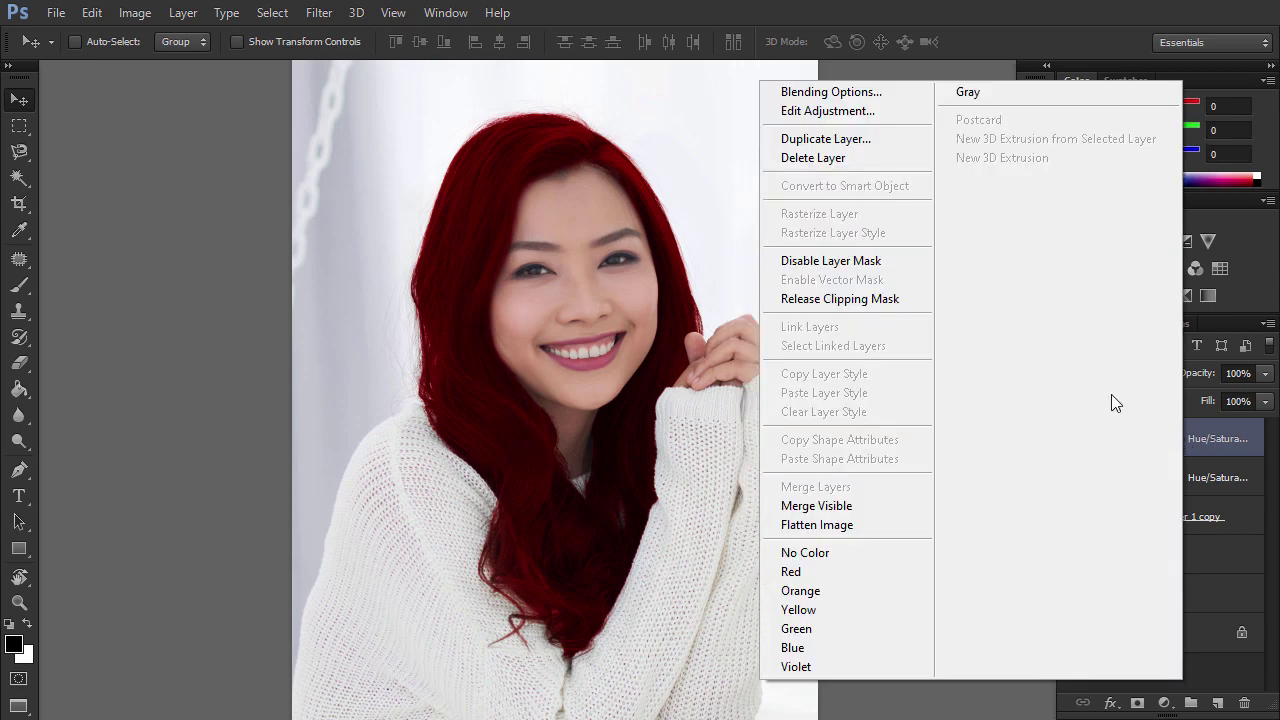
click(874, 94)
drag(668, 70, 1097, 78)
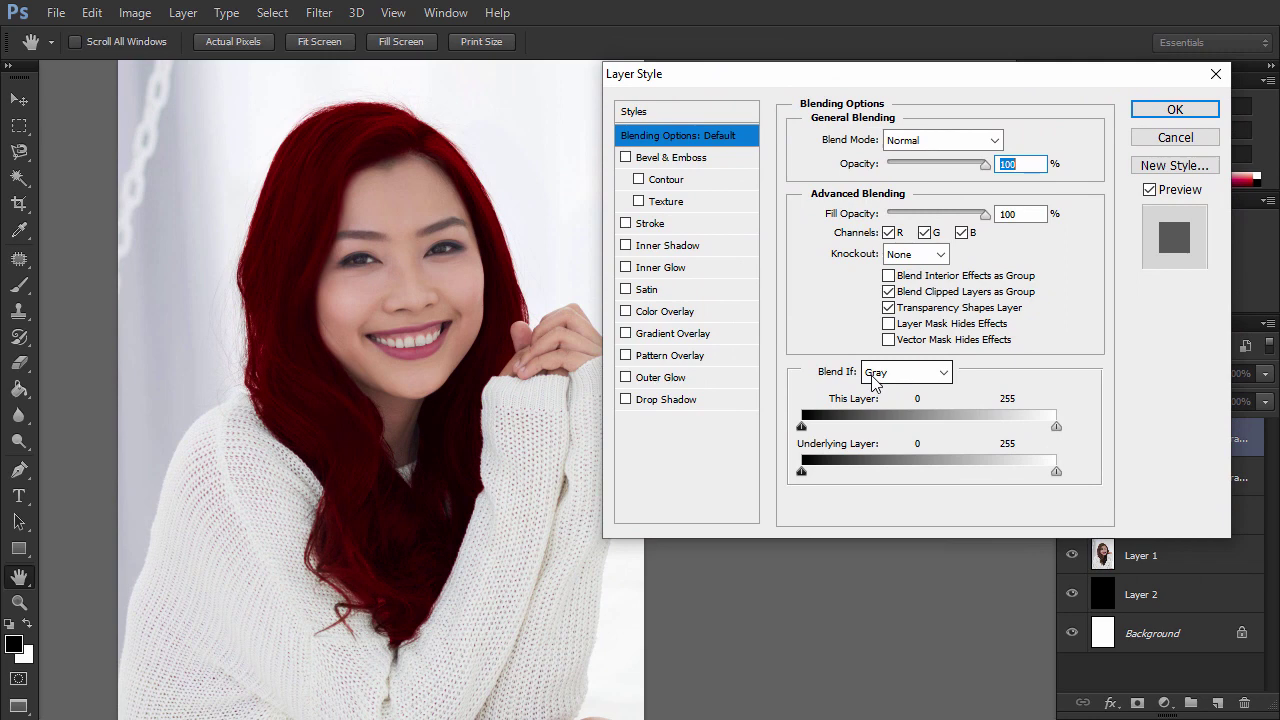
key(alt)
drag(806, 474, 845, 477)
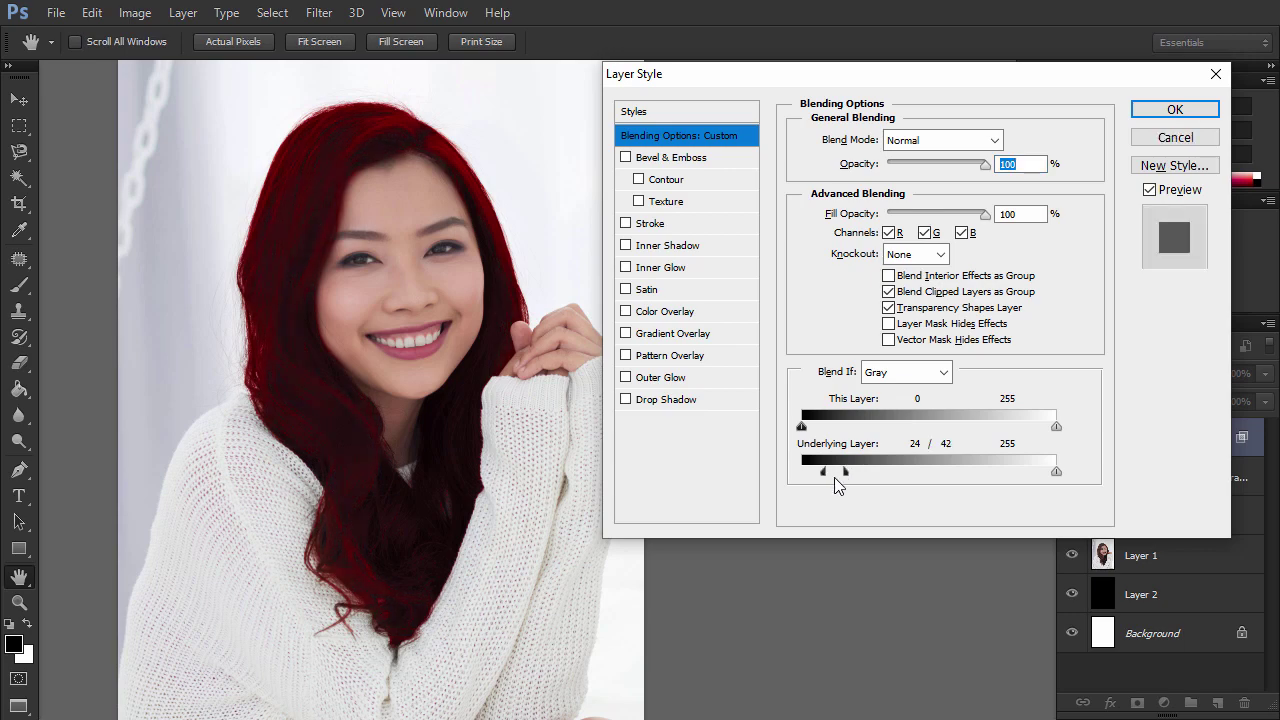
click(1173, 110)
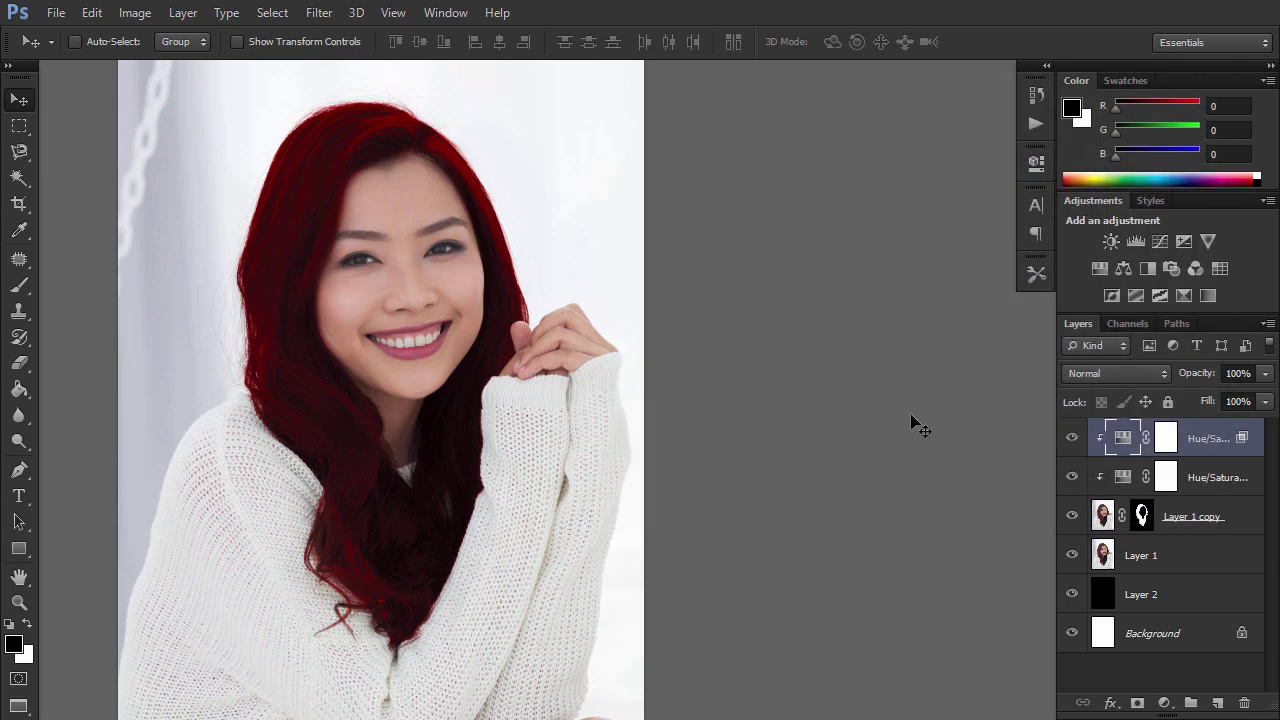
Duplicate the second Hue/Saturation layer, clip it, and set Saturation 89, Lightness +37.
click(1194, 480)
key(ctrl+j)
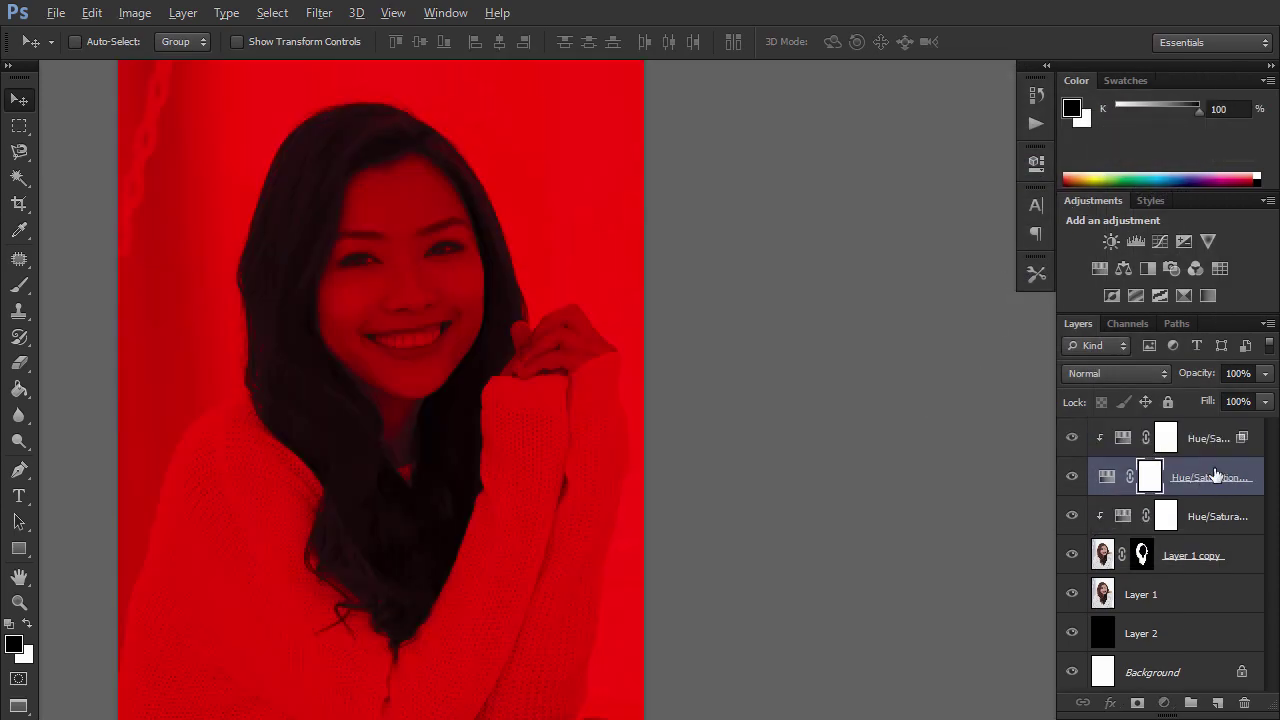
key(ctrl+])
double_click(1122, 438)
drag(975, 326, 961, 337)
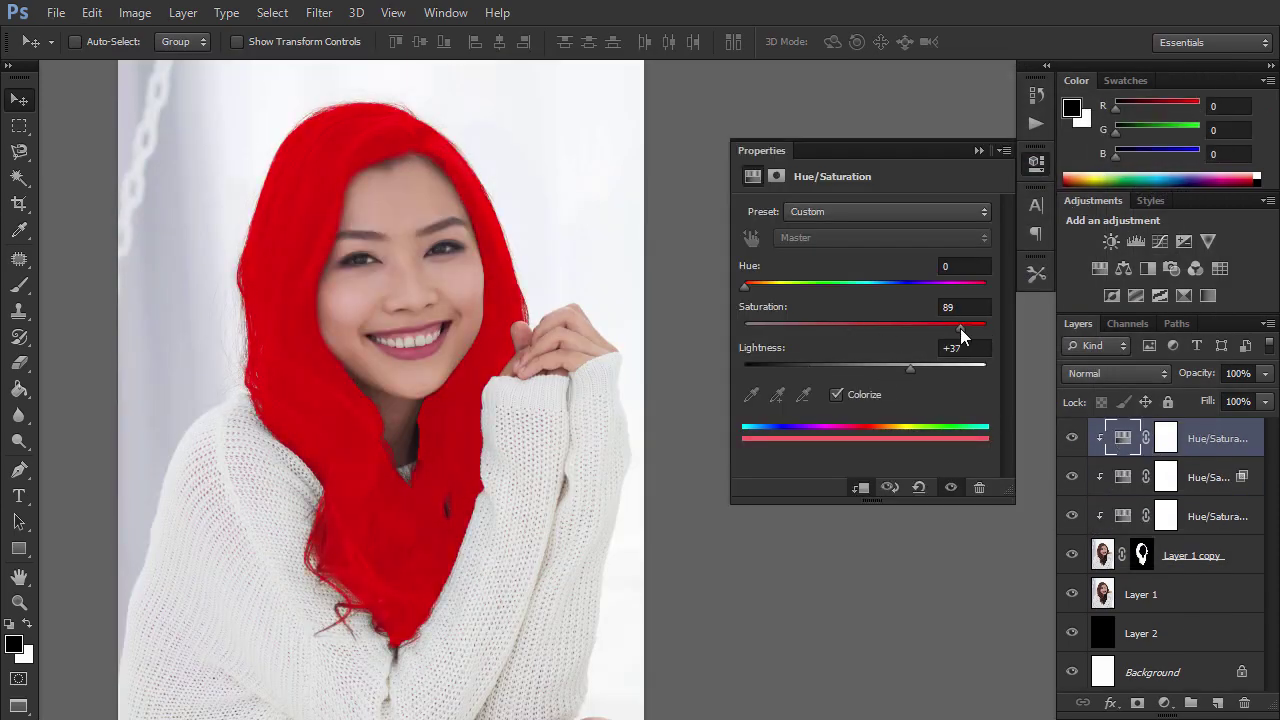
Split the new layer's Blend If Underlying Layer black slider to 22/50.
double_click(1197, 443)
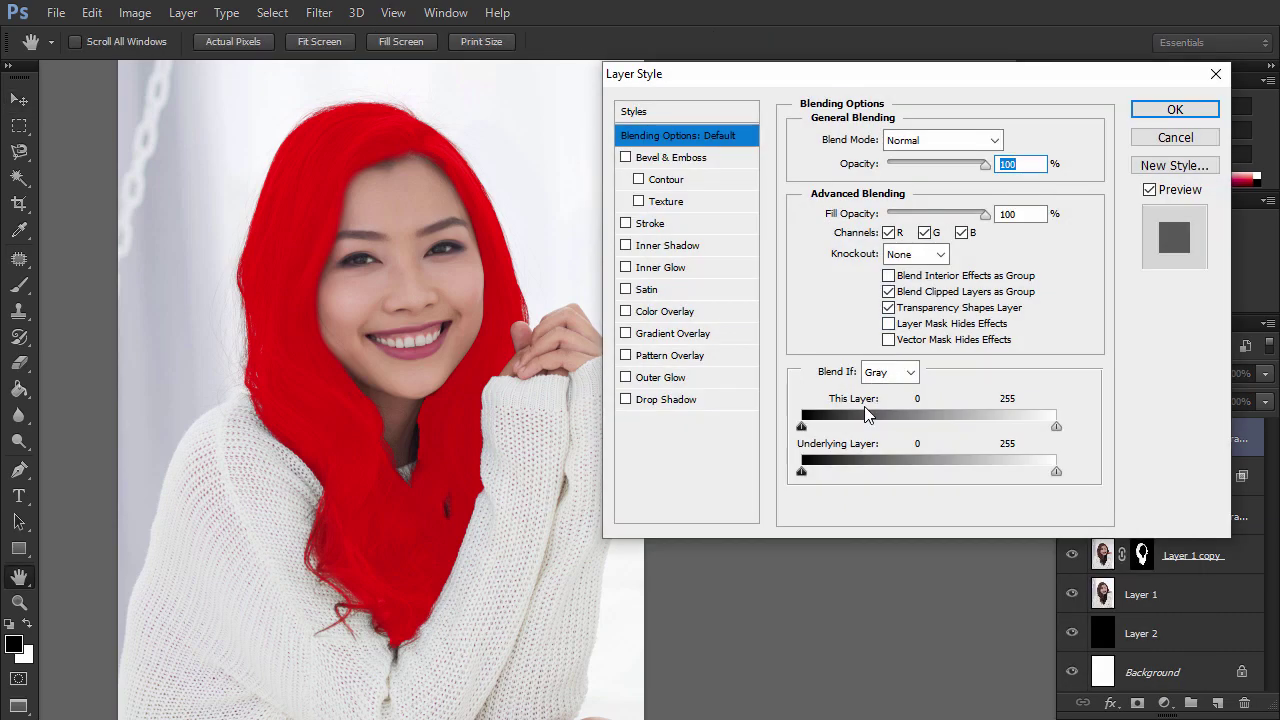
drag(801, 471, 857, 478)
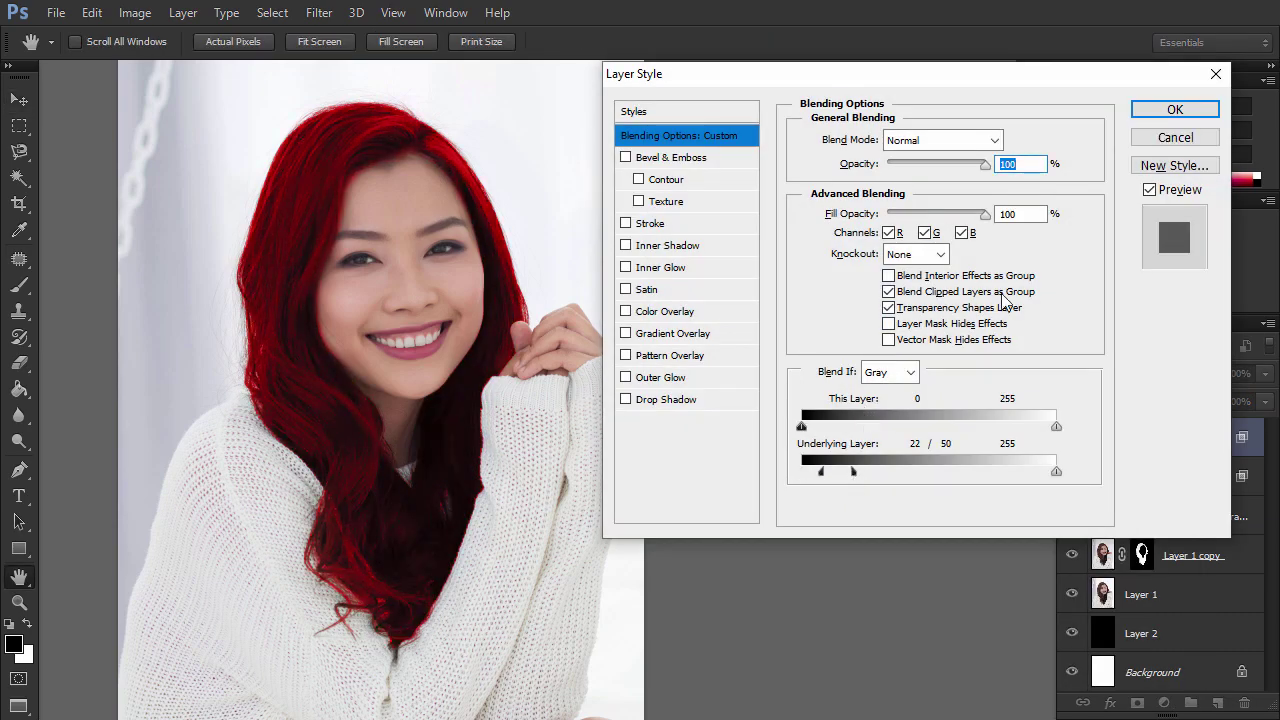
click(1175, 109)
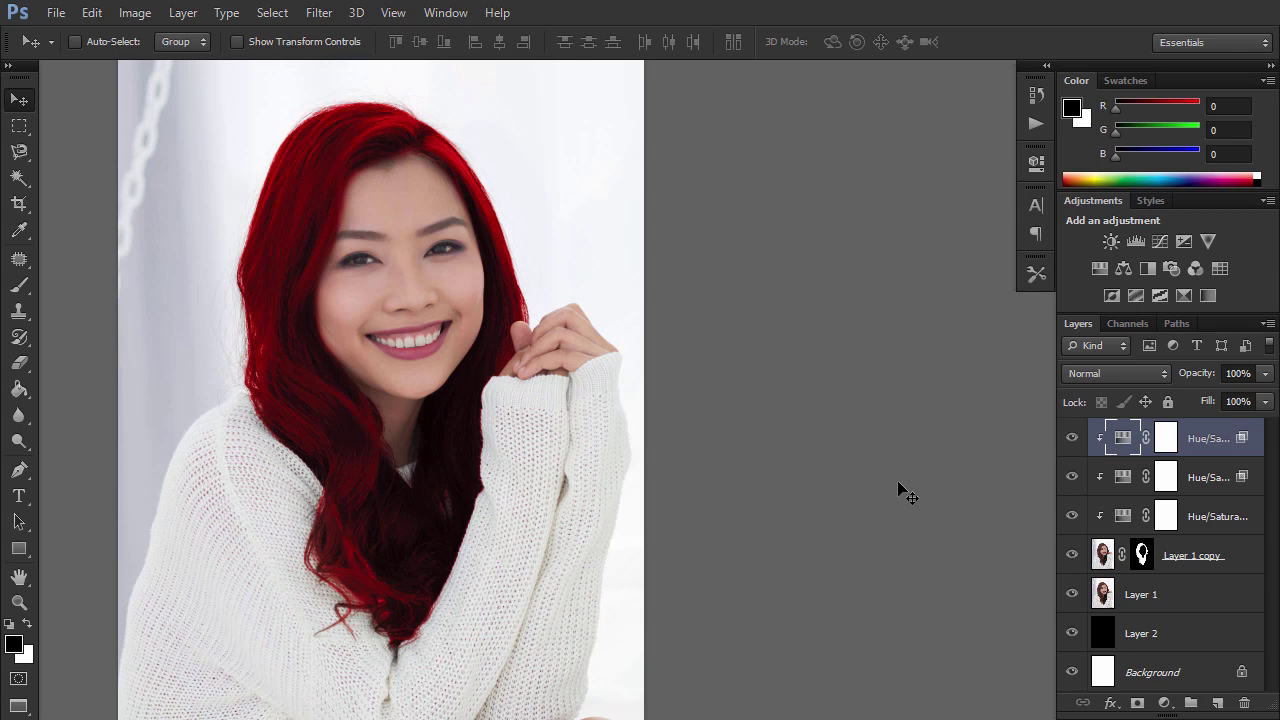
Hide the red Hue/Saturation layers and add a Saturation -100 Hue/Saturation layer on Layer 1 copy.
drag(1072, 438, 1072, 477)
click(1072, 517)
click(1186, 557)
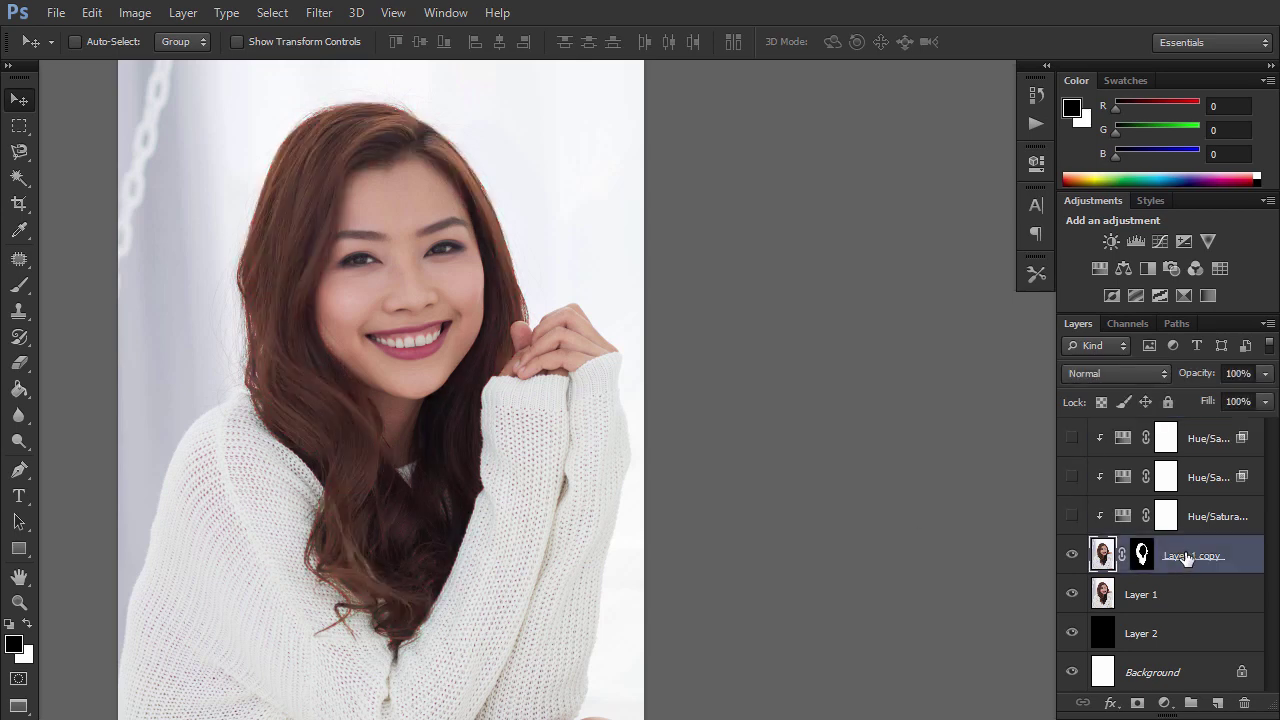
click(1101, 269)
drag(866, 328, 729, 337)
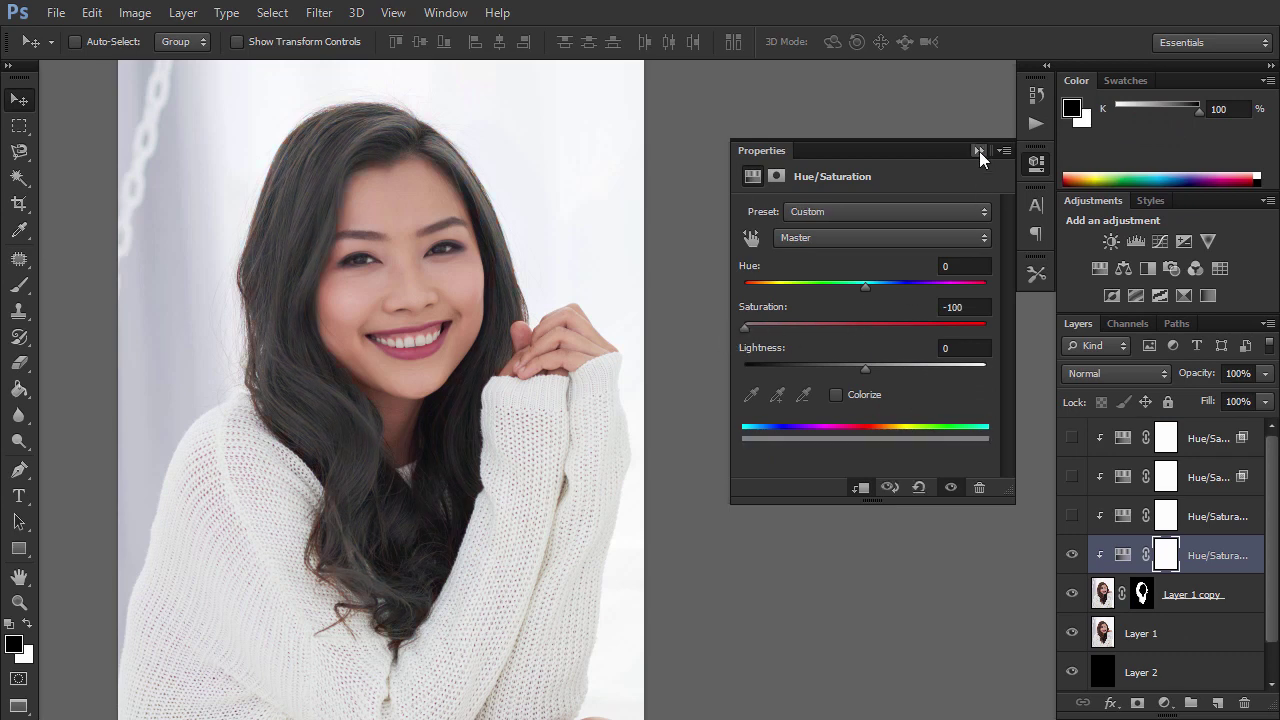
click(979, 150)
Duplicate the grey adjustment, clip it to the hair, and raise its Lightness.
key(ctrl+j)
key(ctrl+alt+g)
click(1123, 554)
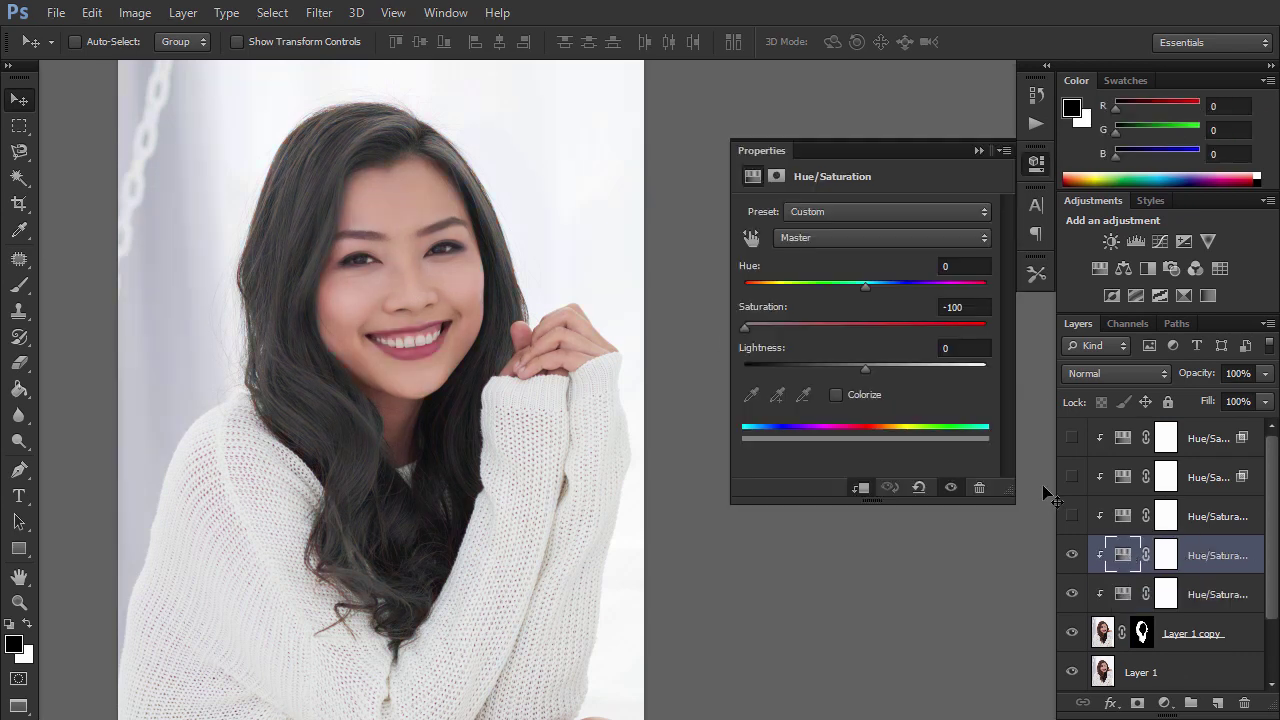
click(894, 368)
click(979, 150)
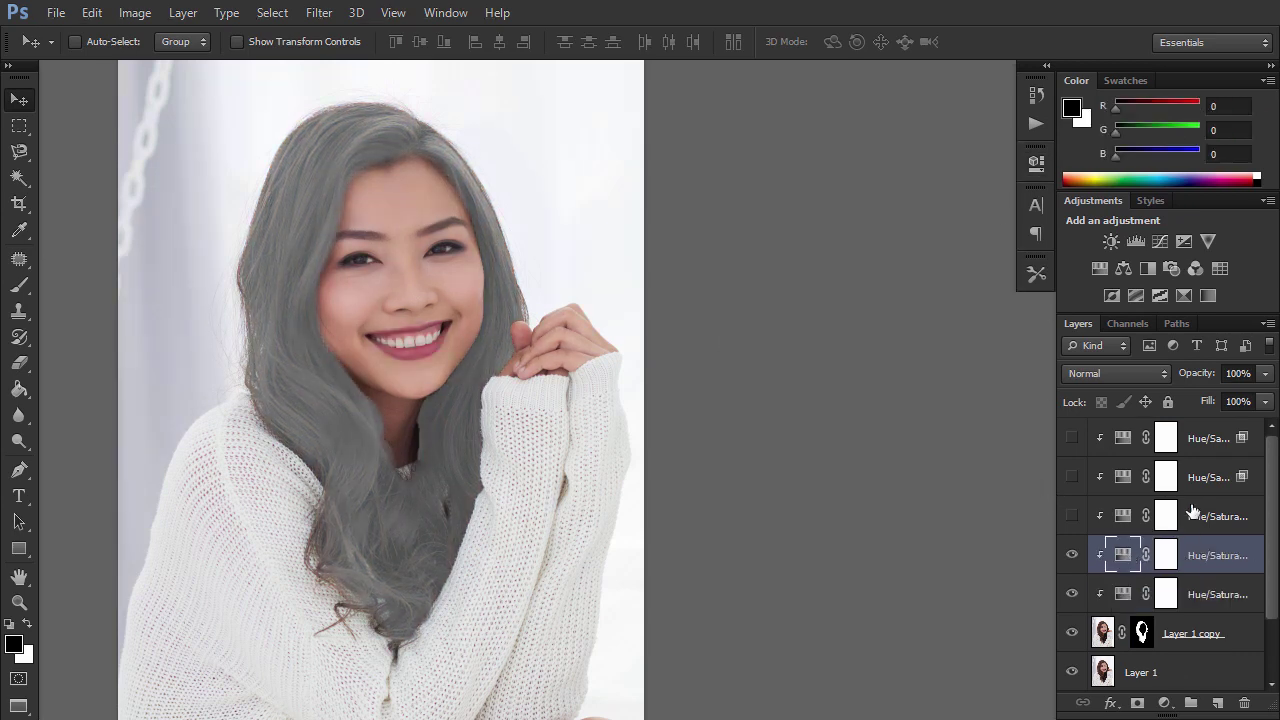
Add another clipped copy lightening the hair to silver (Lightness +52), then hide the top grey layer.
key(ctrl+j)
key(ctrl+alt+g)
click(1123, 554)
click(927, 368)
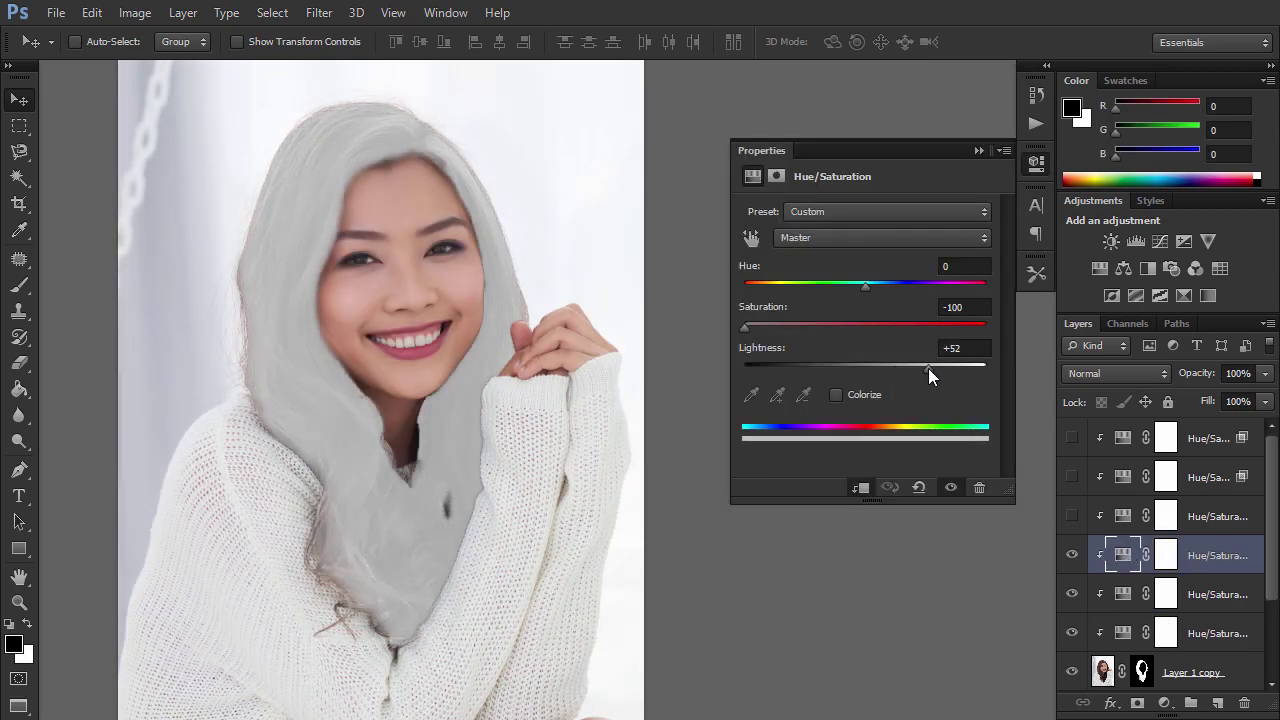
click(979, 150)
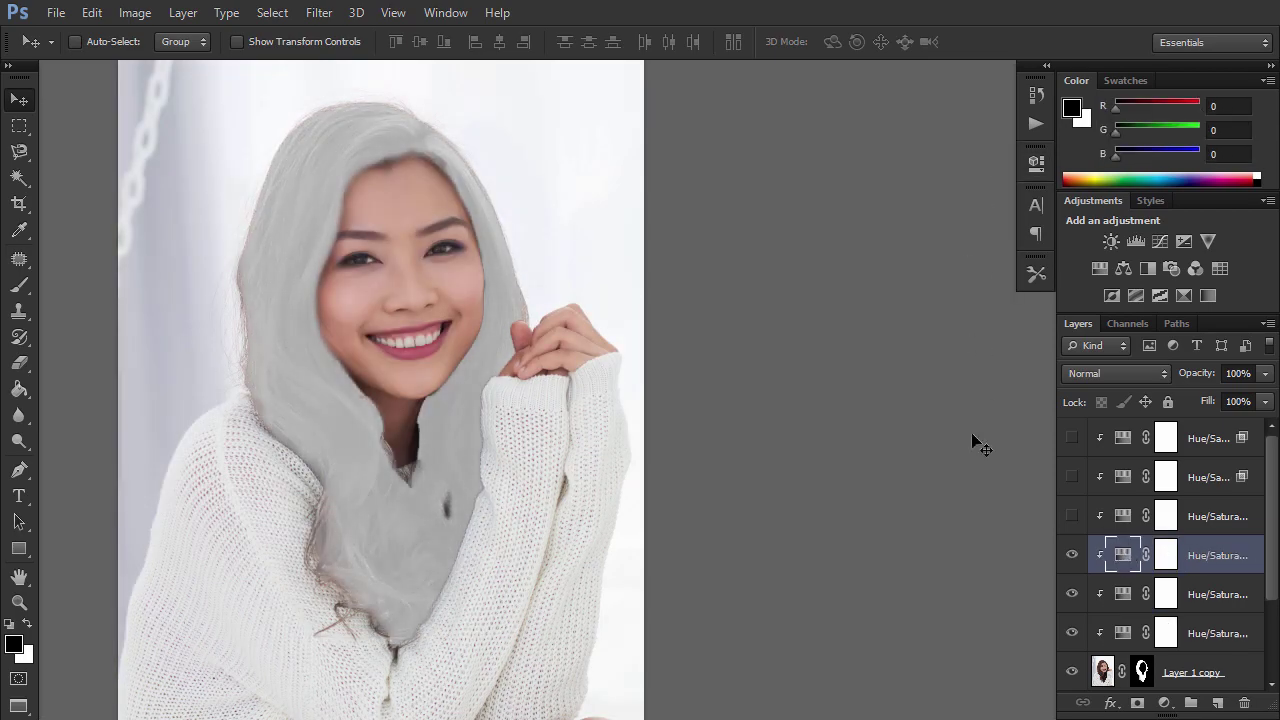
click(1072, 555)
Split the Underlying Layer Blend If sliders on the grey layers so dark roots show through.
right_click(1210, 594)
click(850, 89)
drag(817, 477, 907, 472)
click(1175, 109)
double_click(1197, 570)
drag(907, 472, 940, 478)
click(1175, 109)
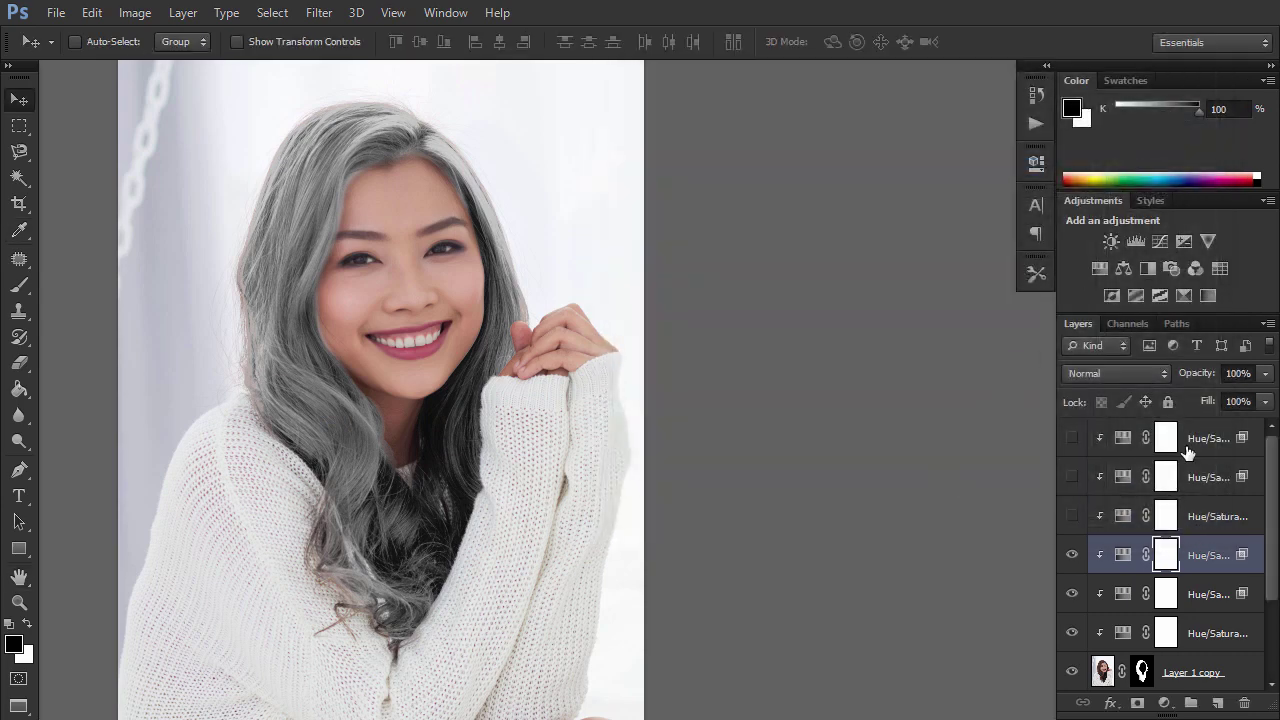
Colorize the Hue/Saturation layer to Hue 19, Saturation 20 and collapse the Properties panel.
click(836, 394)
mouse_move(760, 286)
mouse_down()
mouse_move(987, 297)
mouse_move(756, 285)
mouse_up()
mouse_move(805, 327)
mouse_down()
mouse_move(825, 322)
mouse_move(792, 327)
mouse_up()
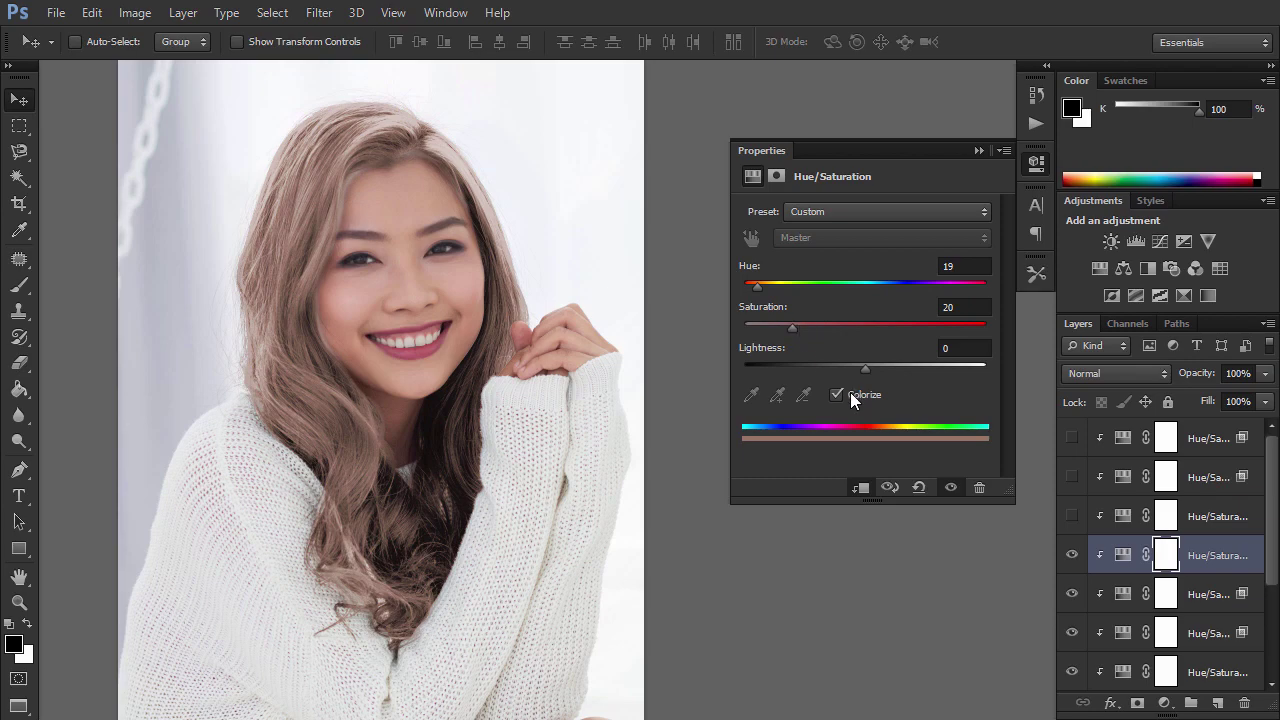
click(979, 151)
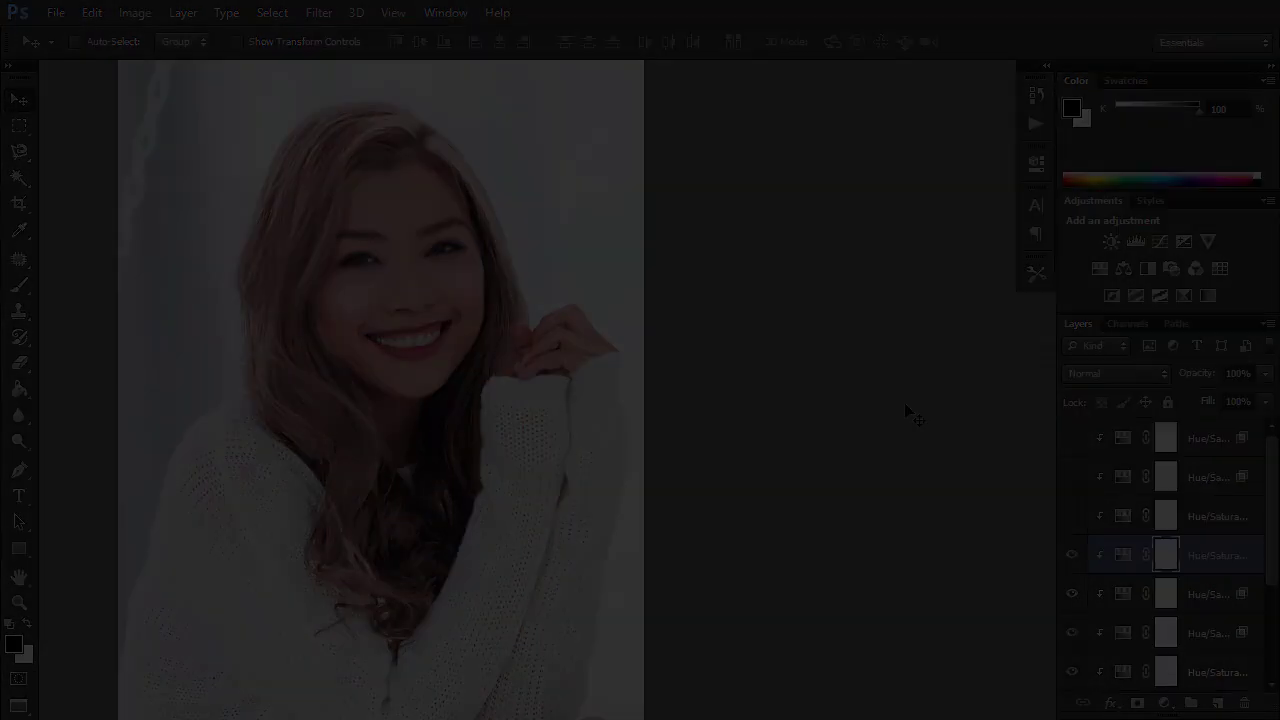